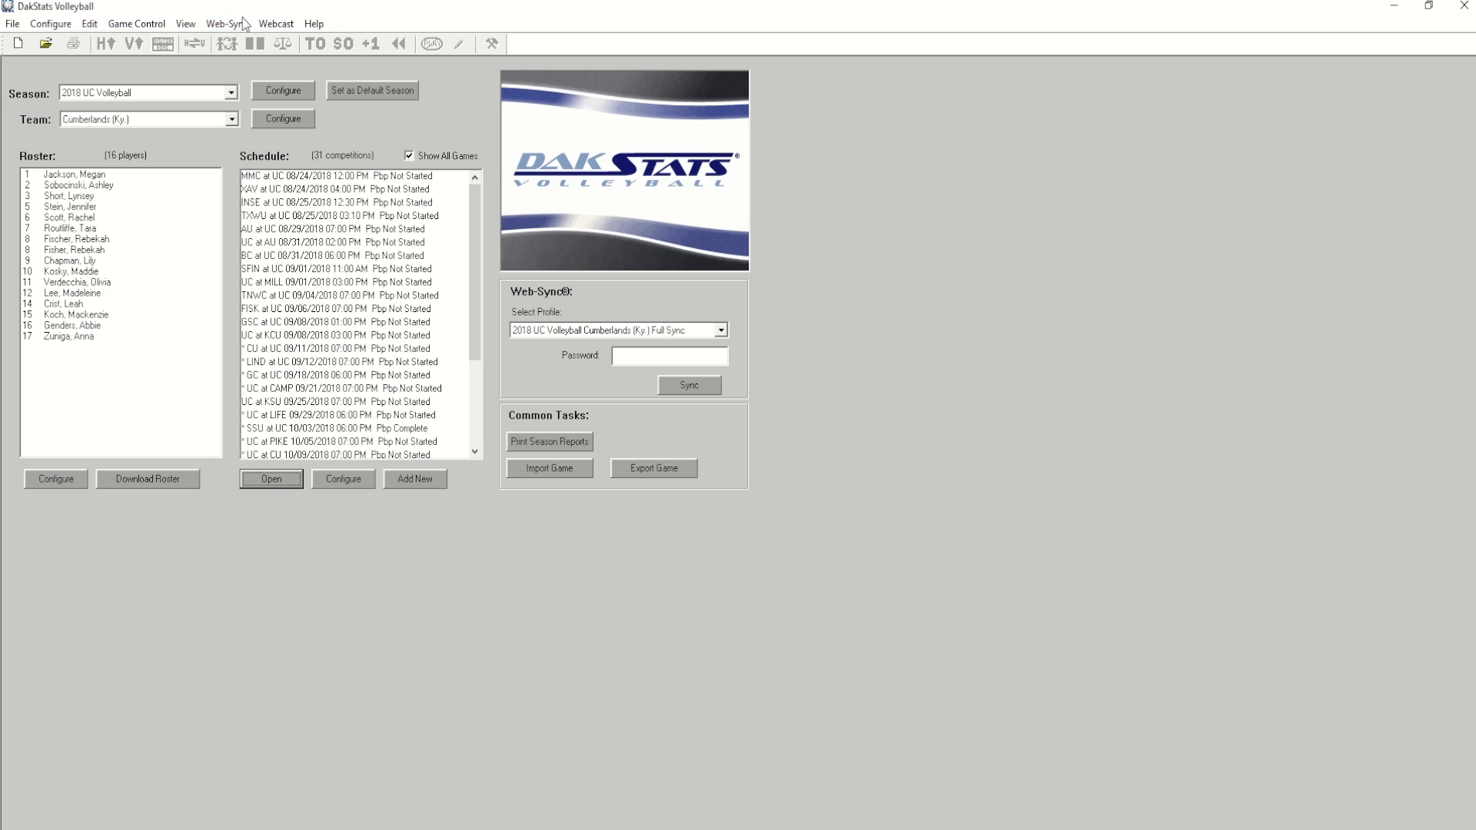
- Start retrieving a game file through Web-Sync with the 2018 UC Volleyball Cumberlands (Ky.) Full Sync profile
{"action": "left_click", "coordinate": [240, 28]}
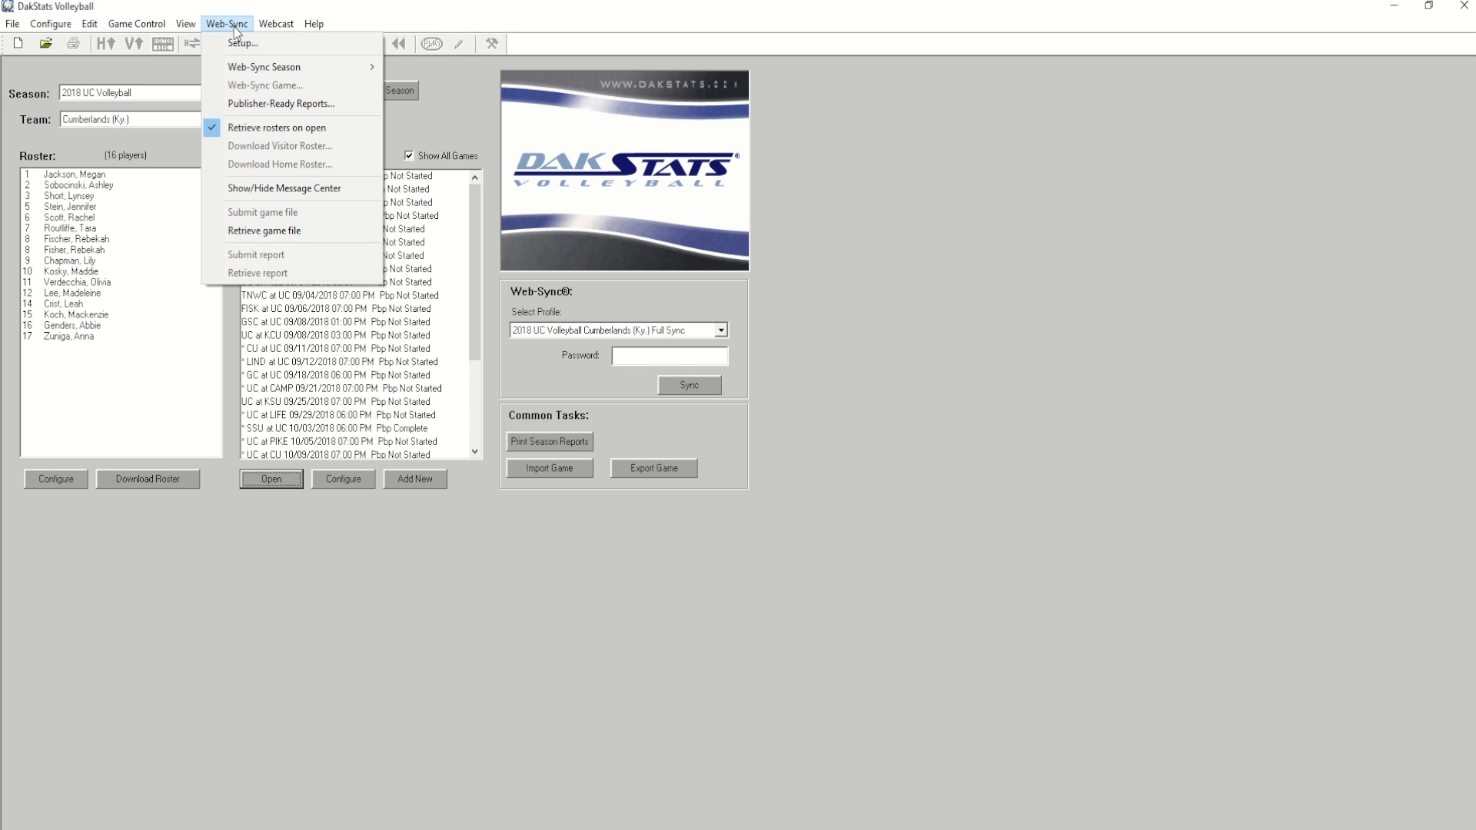
{"action": "left_click", "coordinate": [243, 232]}
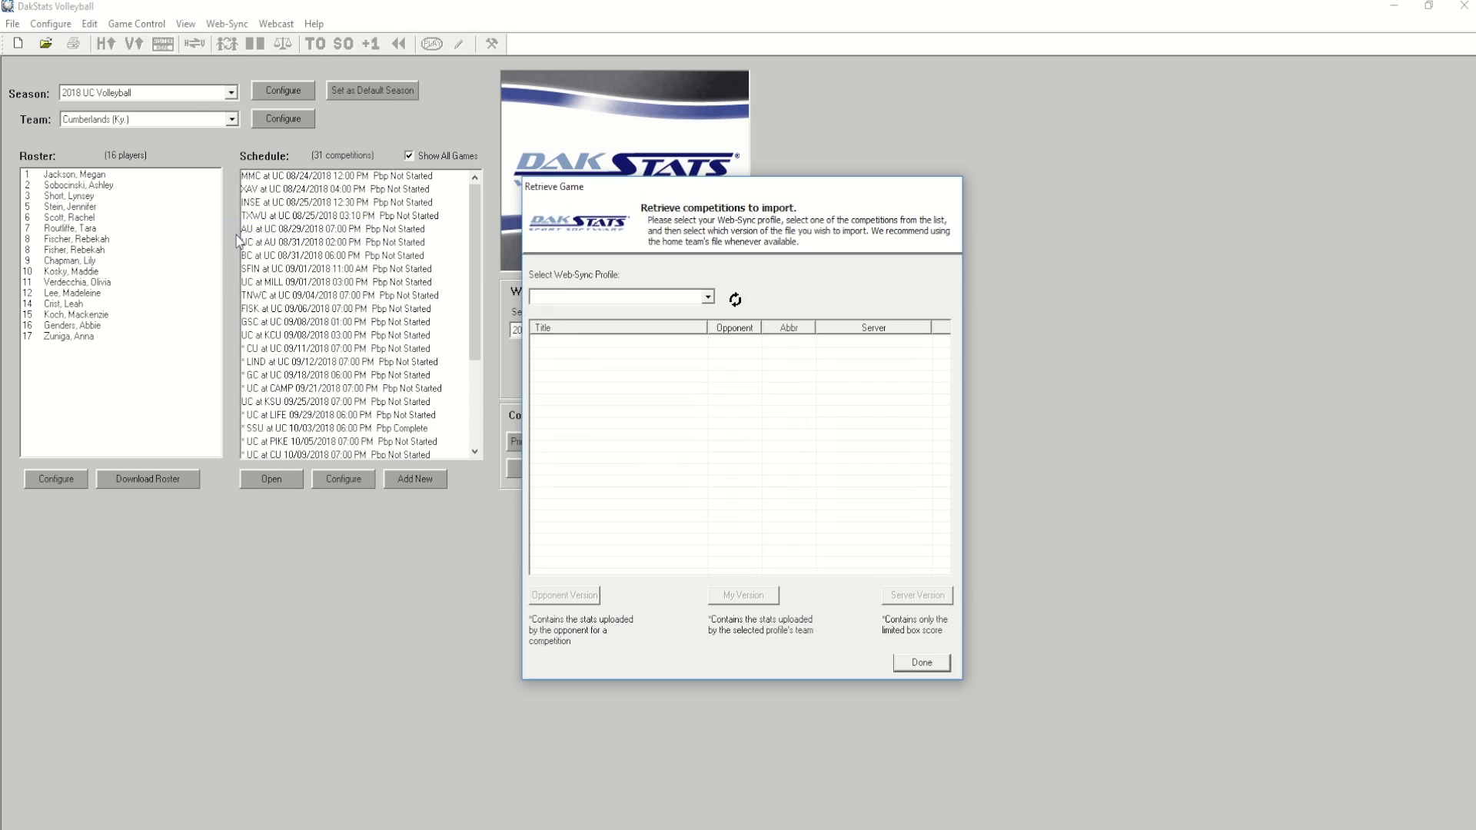
{"action": "left_click", "coordinate": [561, 300]}
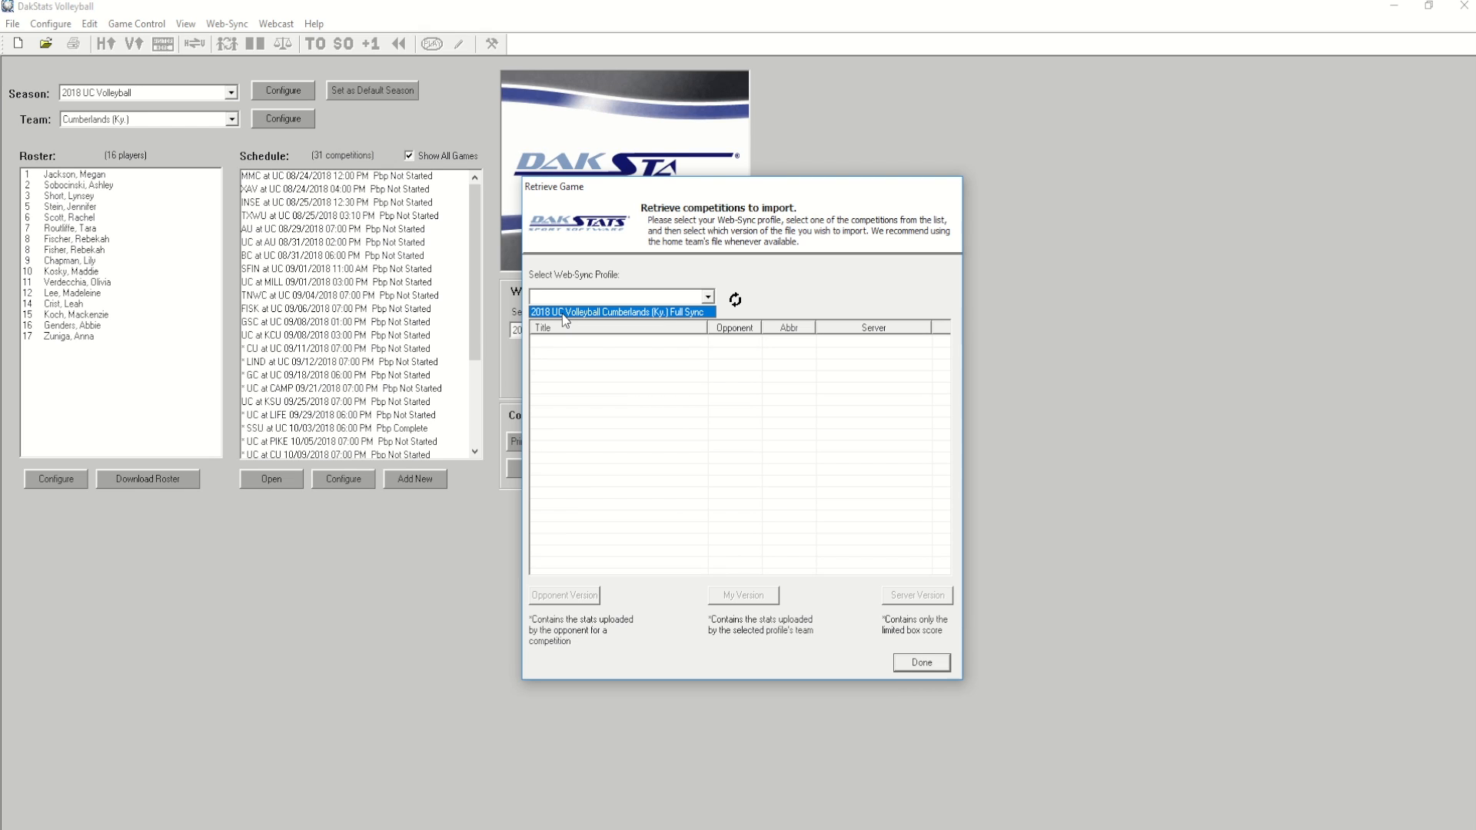
{"action": "left_click", "coordinate": [565, 313]}
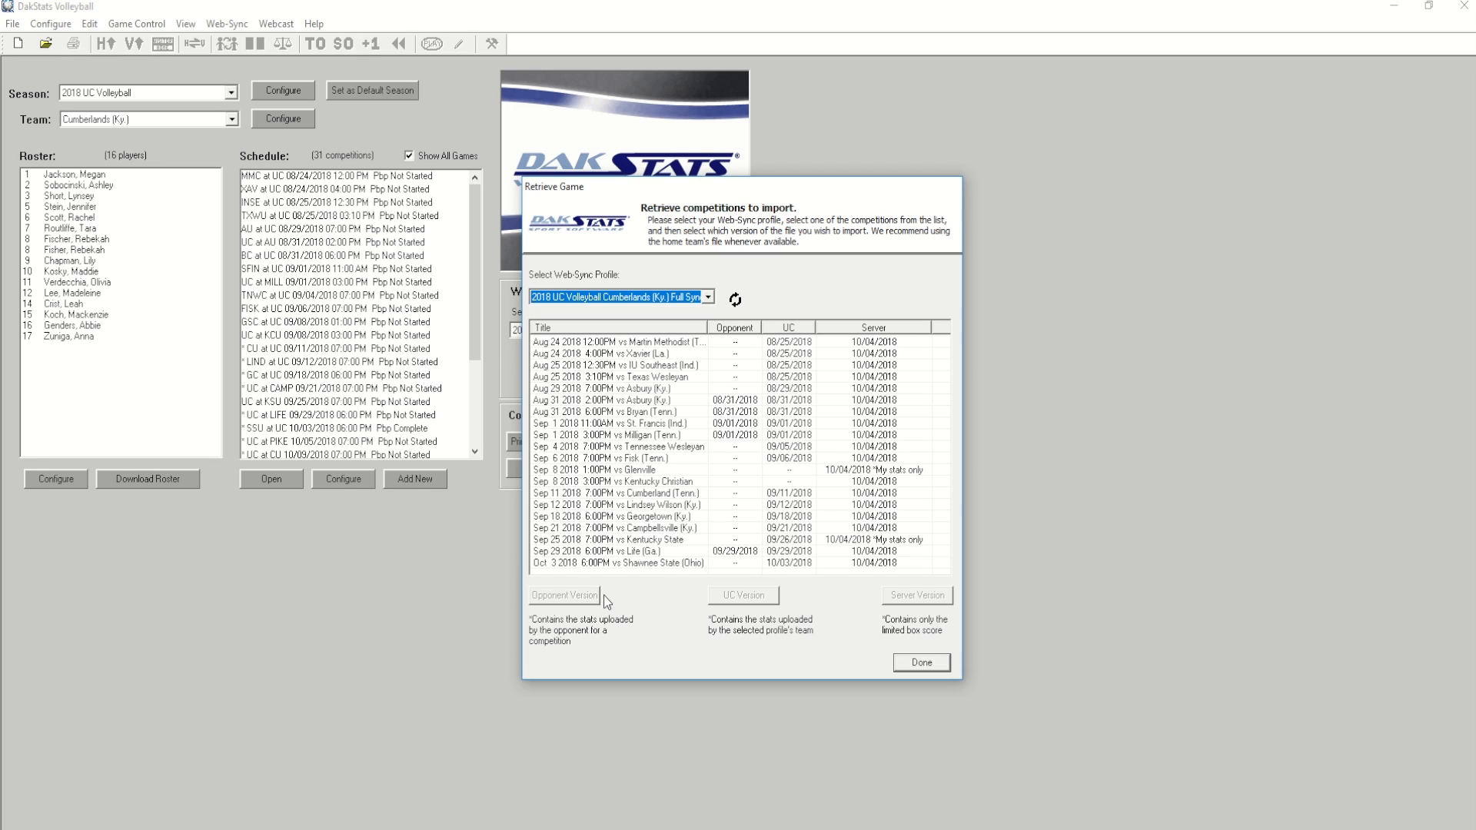
- Retrieve the opponent version of the Sep 29 2018 match vs Life (Ga.), matching the unresolved team to Cumberlands (Ky.)
{"action": "left_click", "coordinate": [664, 553]}
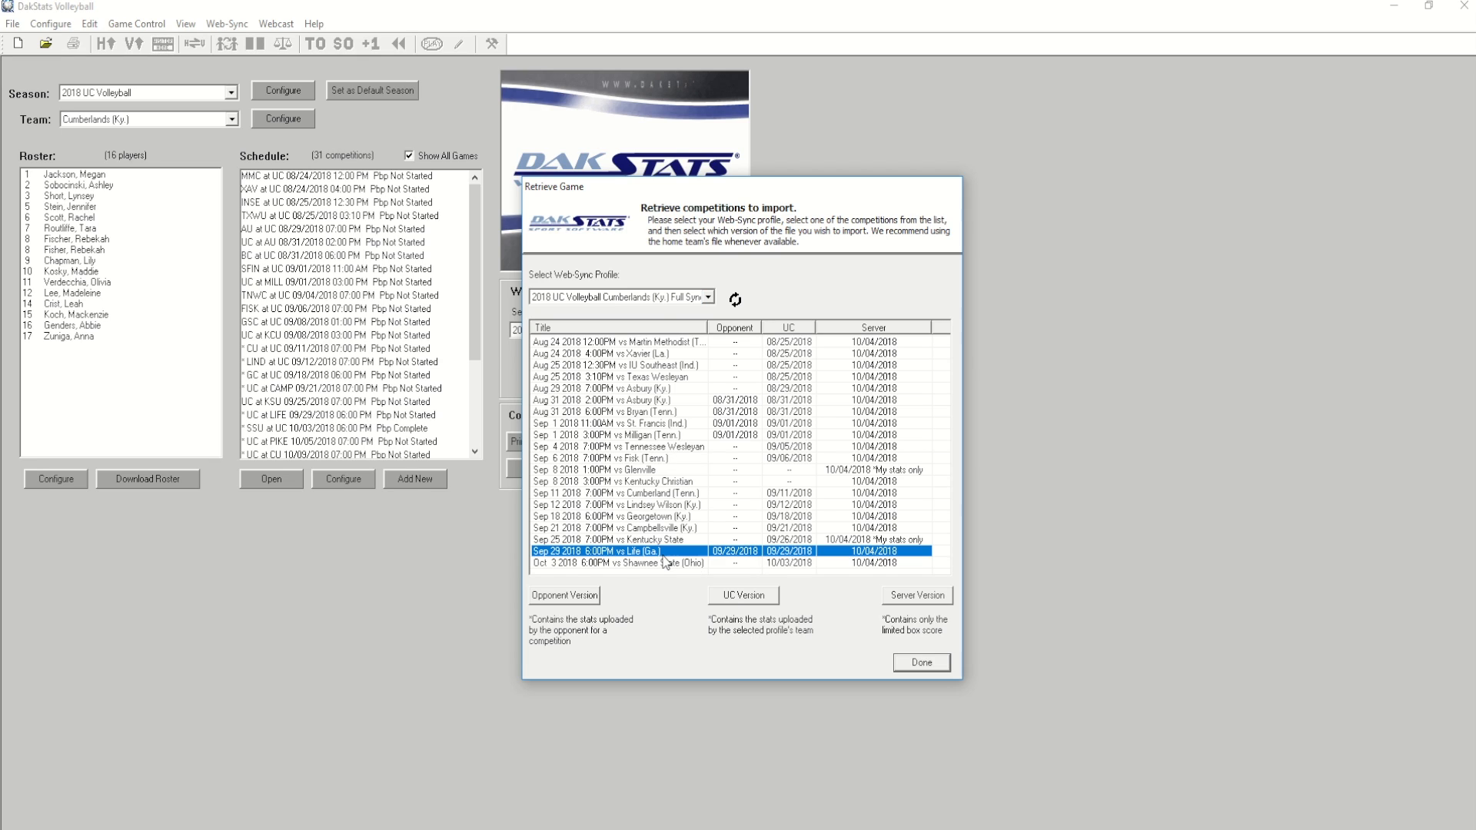
{"action": "left_click", "coordinate": [585, 596]}
{"action": "left_click", "coordinate": [575, 600]}
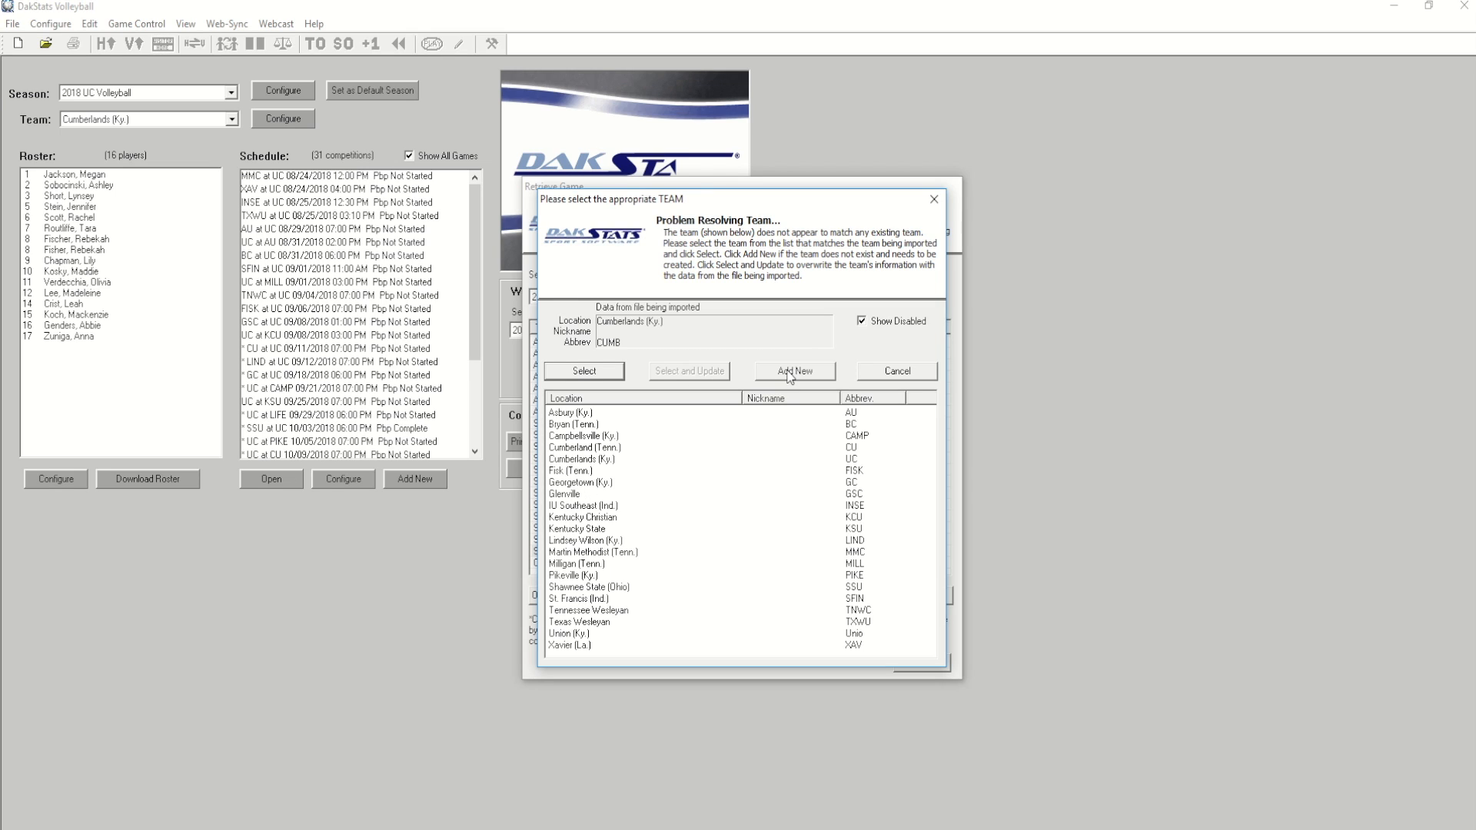
{"action": "left_click", "coordinate": [605, 460]}
{"action": "left_click", "coordinate": [603, 372]}
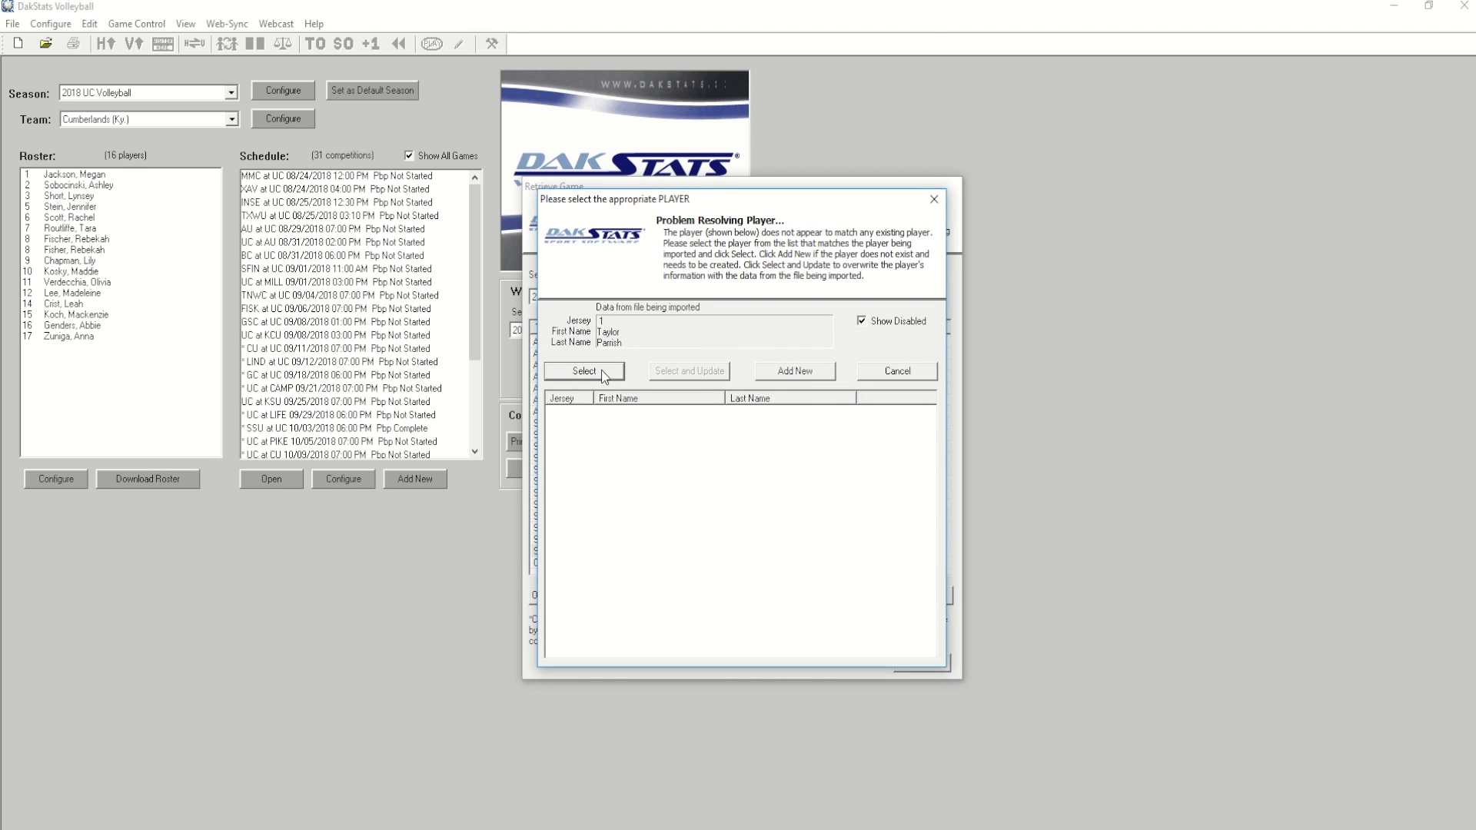
- Add every unmatched player in the imported file as a new player
{"action": "left_click", "coordinate": [782, 377]}
{"action": "left_click", "coordinate": [783, 376]}
{"action": "left_click", "coordinate": [782, 377]}
{"action": "left_click", "coordinate": [783, 376]}
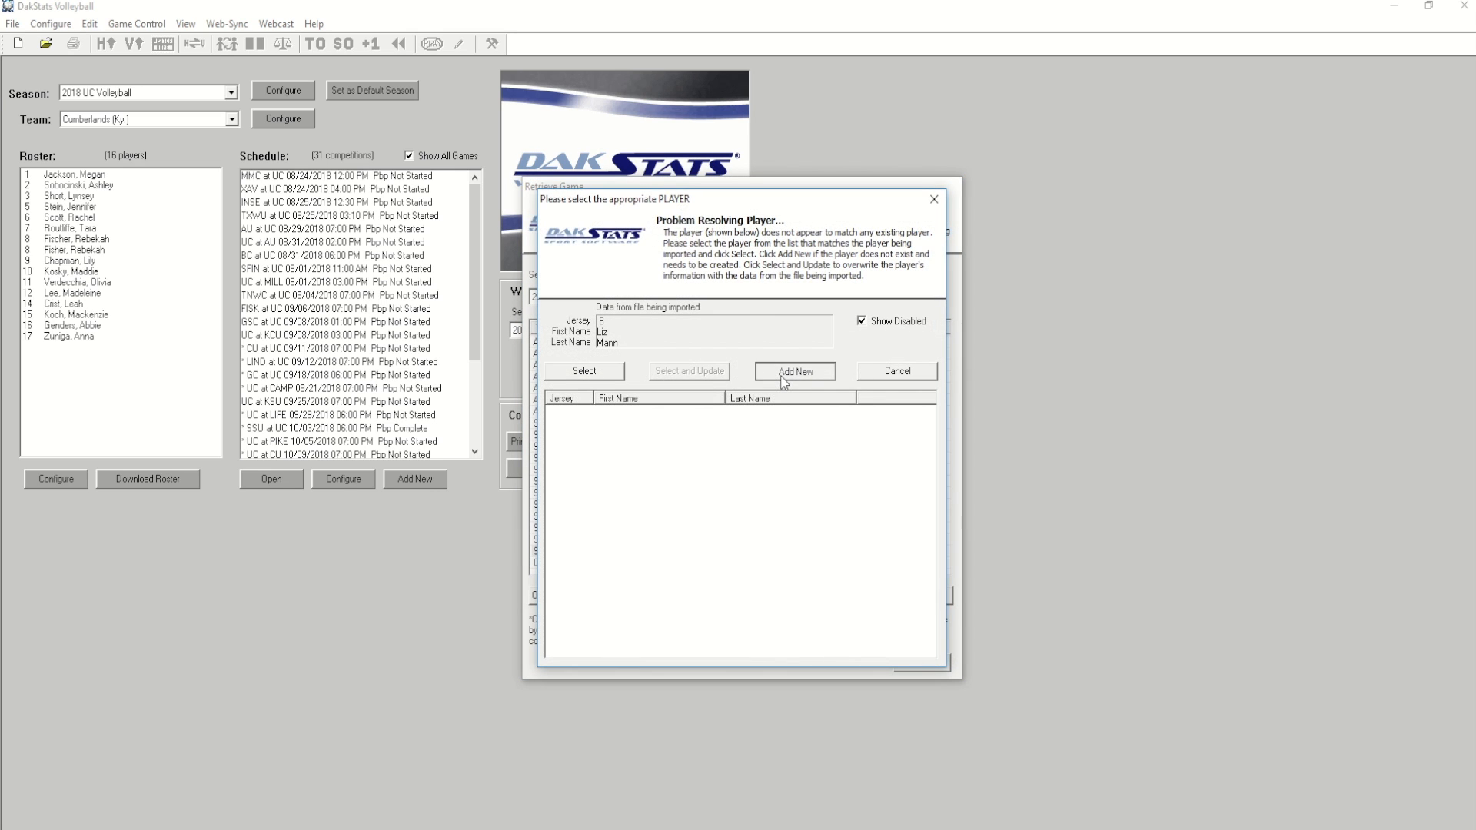
{"action": "left_click", "coordinate": [783, 377]}
{"action": "left_click", "coordinate": [782, 376]}
{"action": "left_click", "coordinate": [783, 377]}
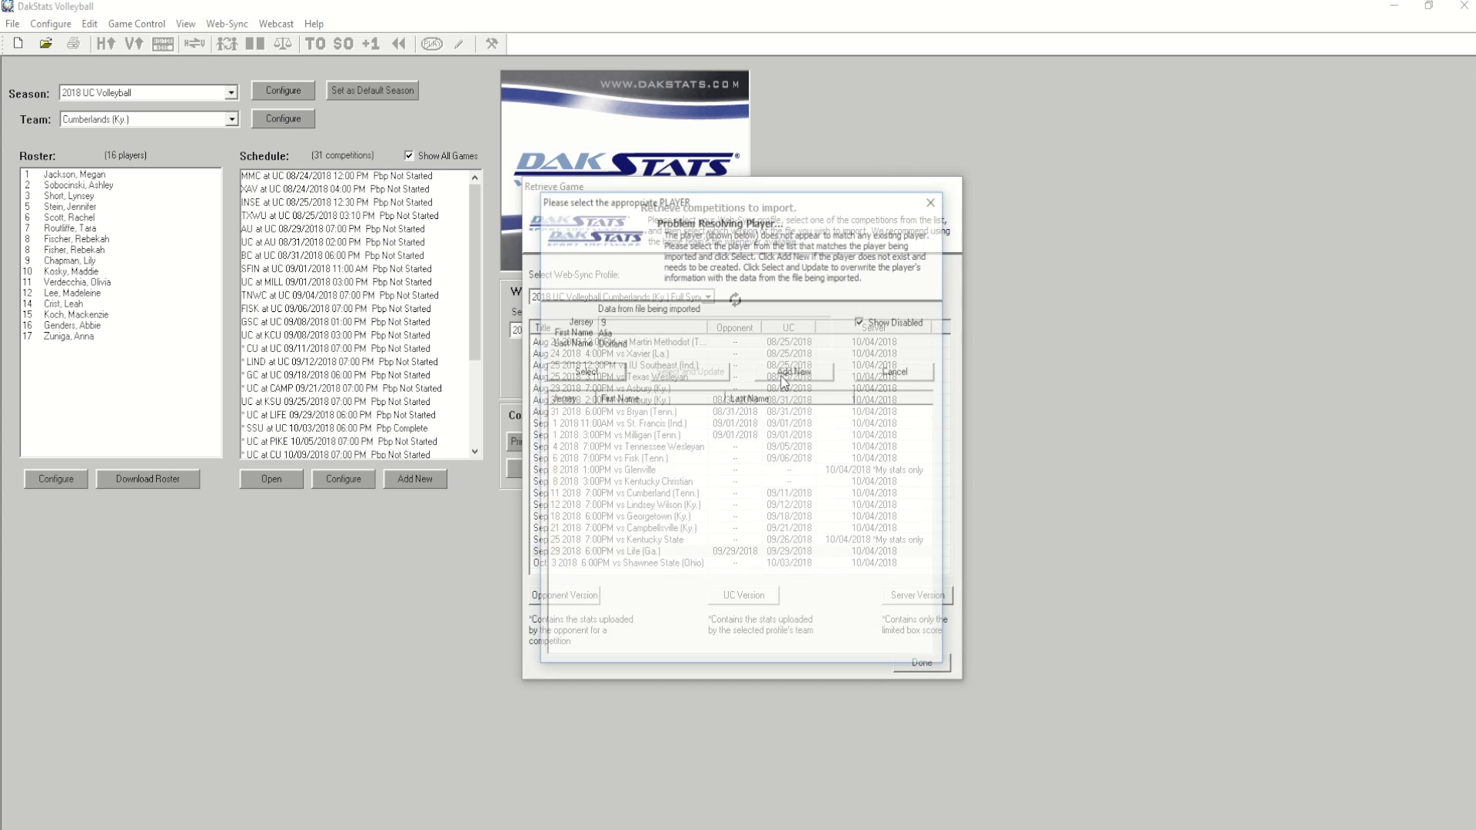
{"action": "left_click", "coordinate": [783, 377]}
{"action": "left_click", "coordinate": [783, 377]}
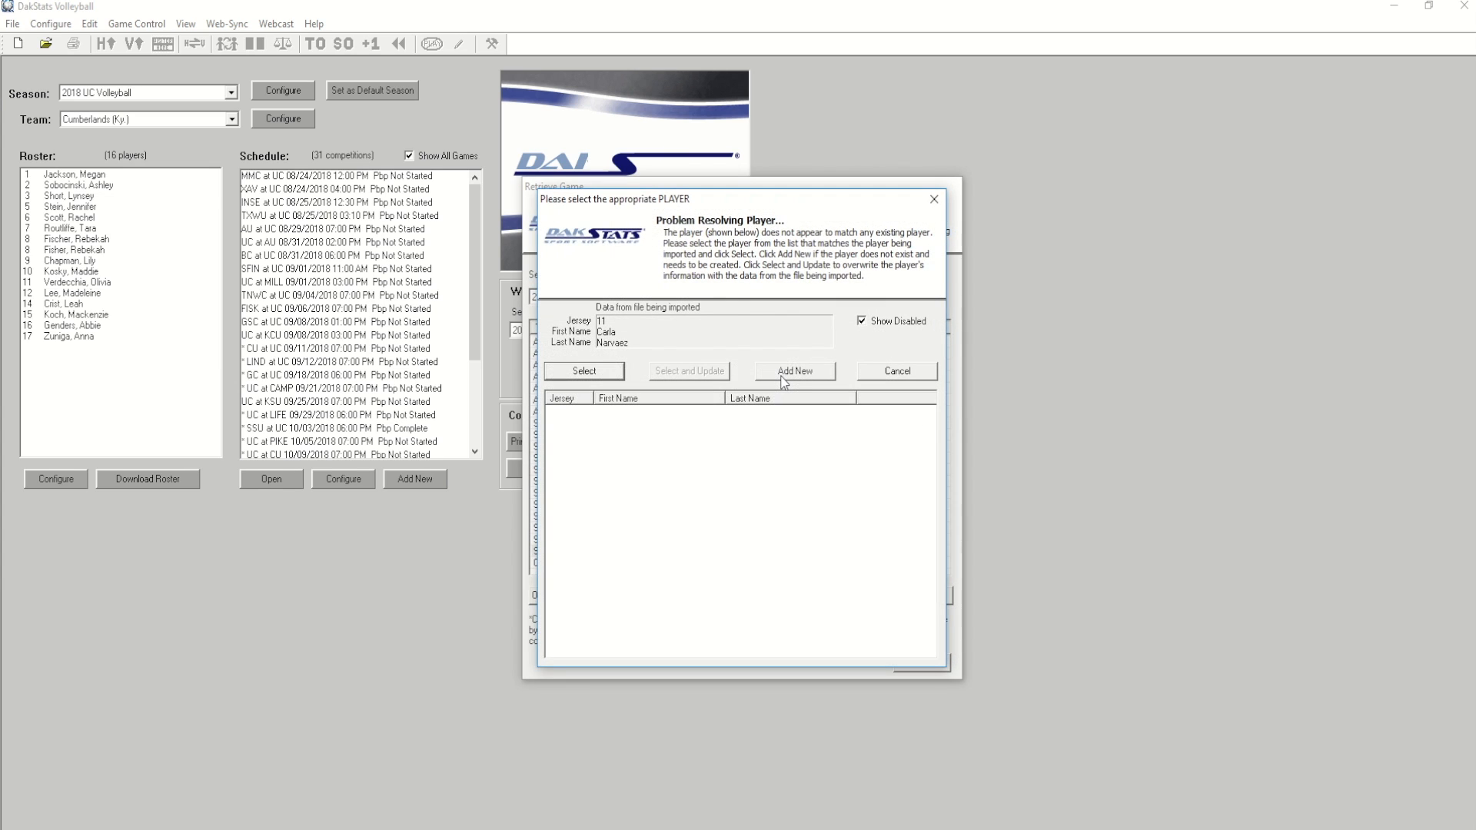
{"action": "left_click", "coordinate": [783, 377]}
{"action": "left_click", "coordinate": [782, 377]}
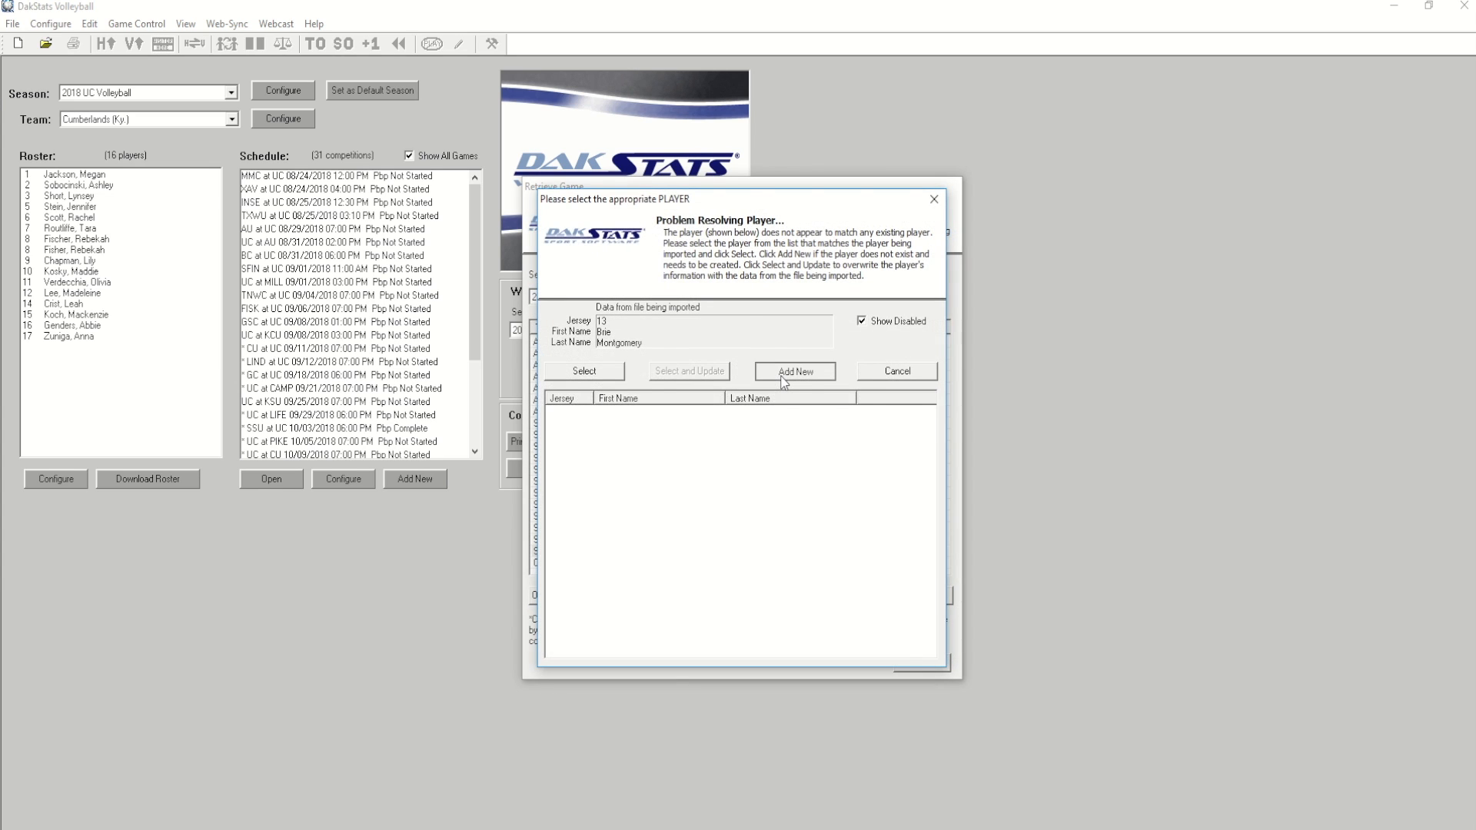
{"action": "left_click", "coordinate": [782, 377]}
{"action": "left_click", "coordinate": [783, 376]}
{"action": "left_click", "coordinate": [782, 377]}
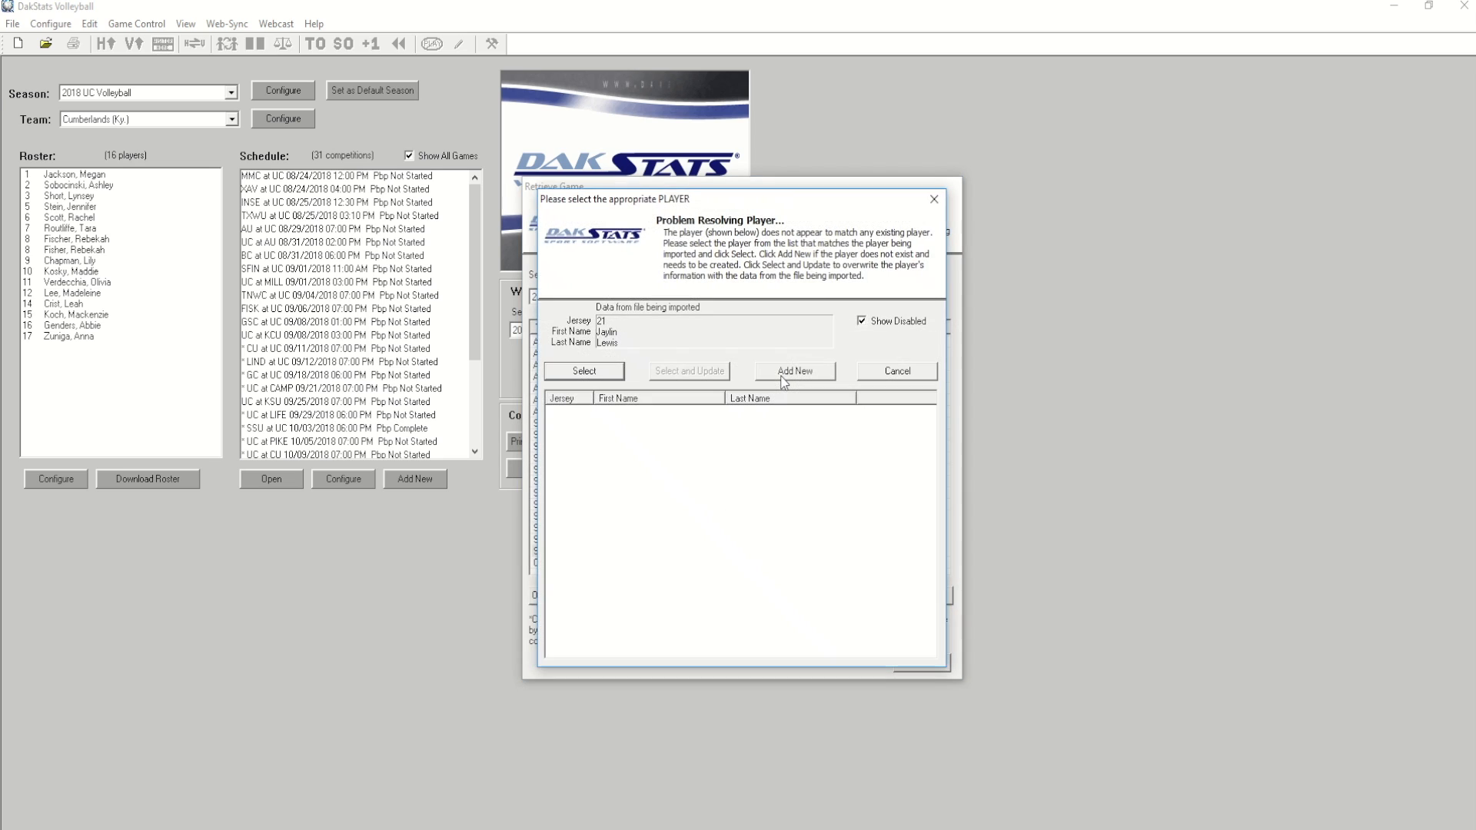
{"action": "left_click", "coordinate": [783, 377]}
{"action": "left_click", "coordinate": [783, 377]}
{"action": "left_click", "coordinate": [783, 377]}
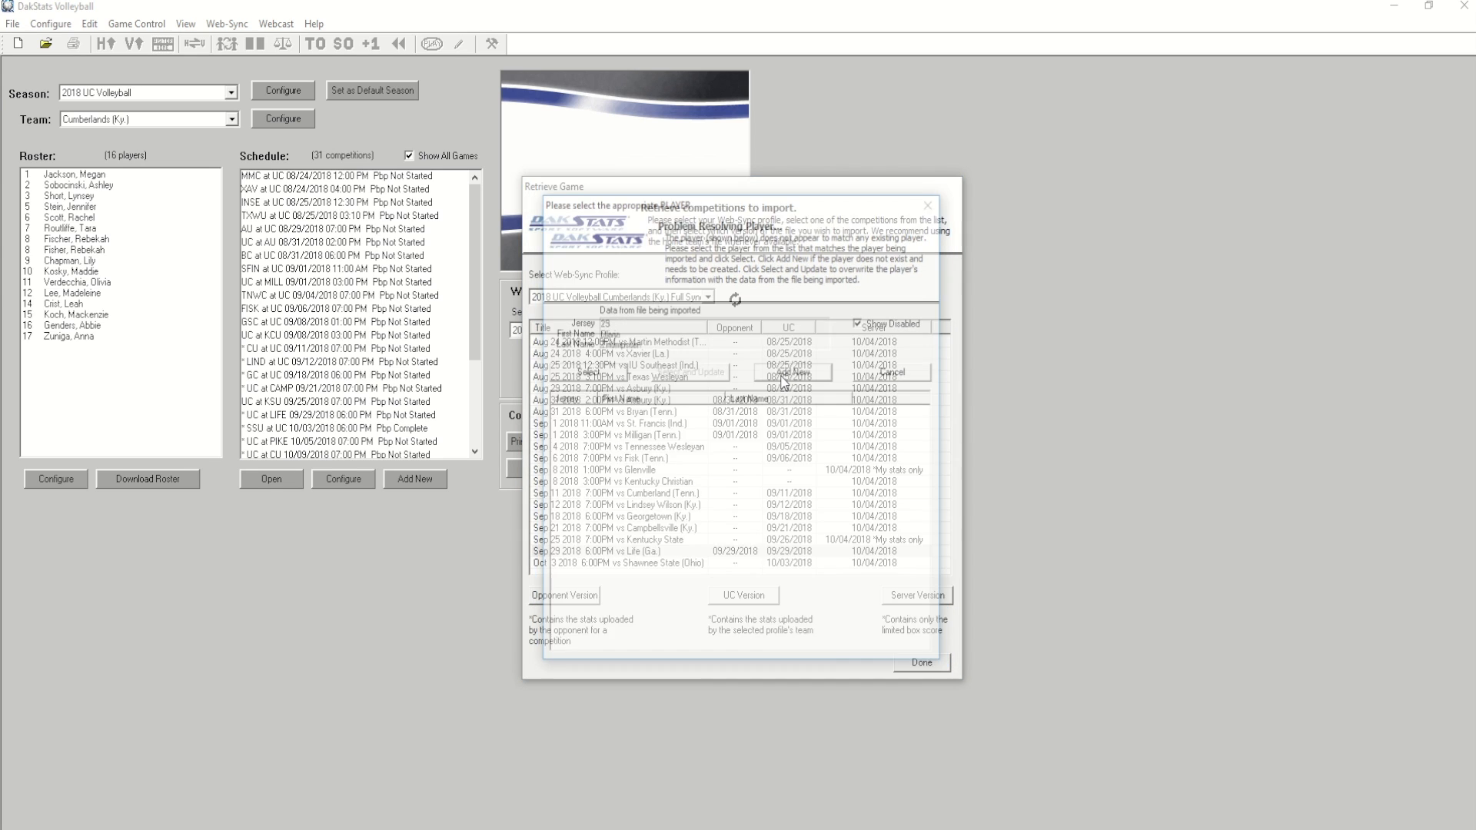
{"action": "left_click", "coordinate": [782, 377]}
{"action": "left_click", "coordinate": [783, 376]}
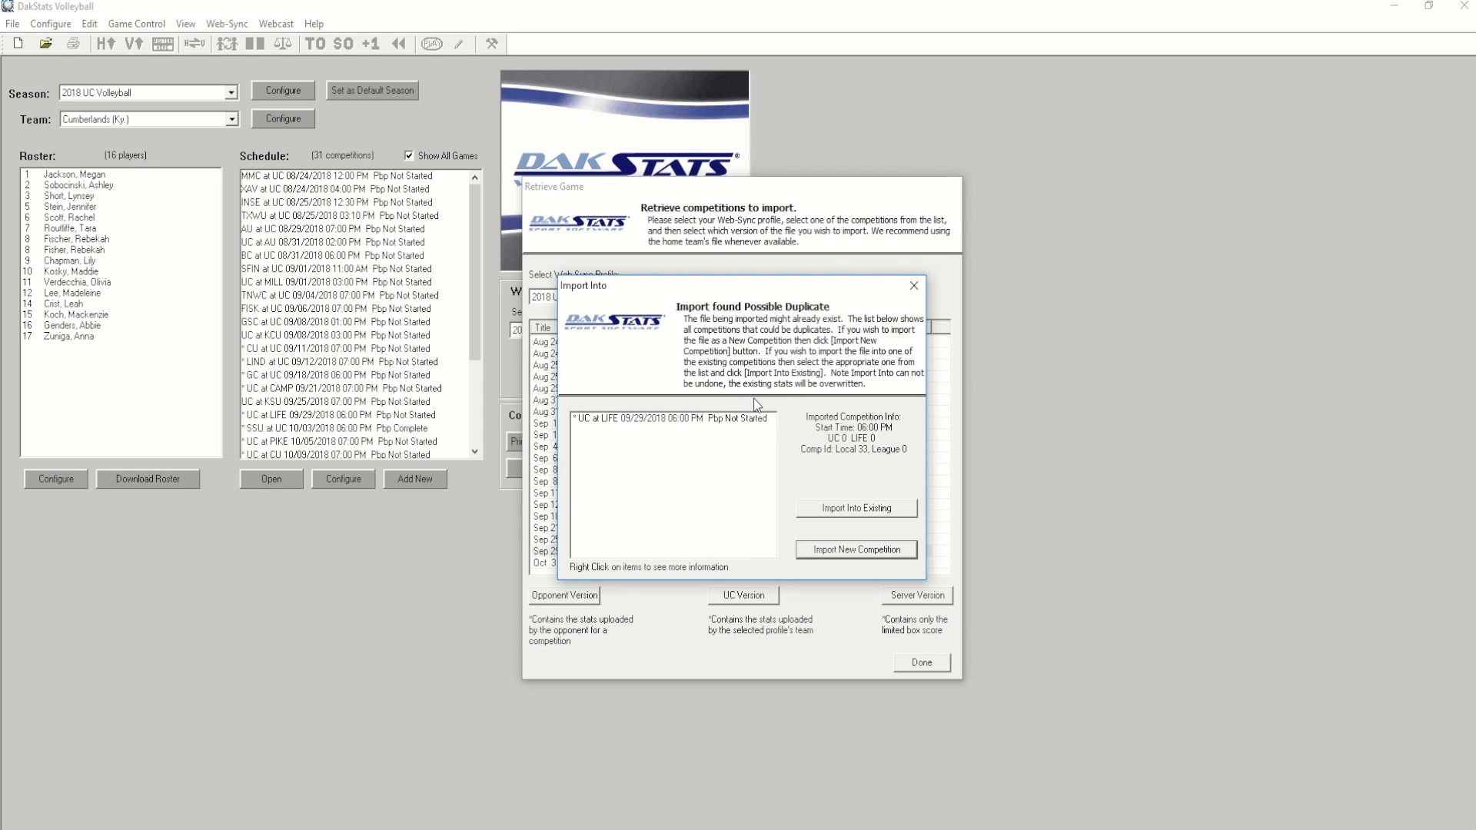
- Import the file into the existing UC at LIFE 09/29/2018 06:00 PM competition and finish retrieving games
{"action": "left_click", "coordinate": [749, 421]}
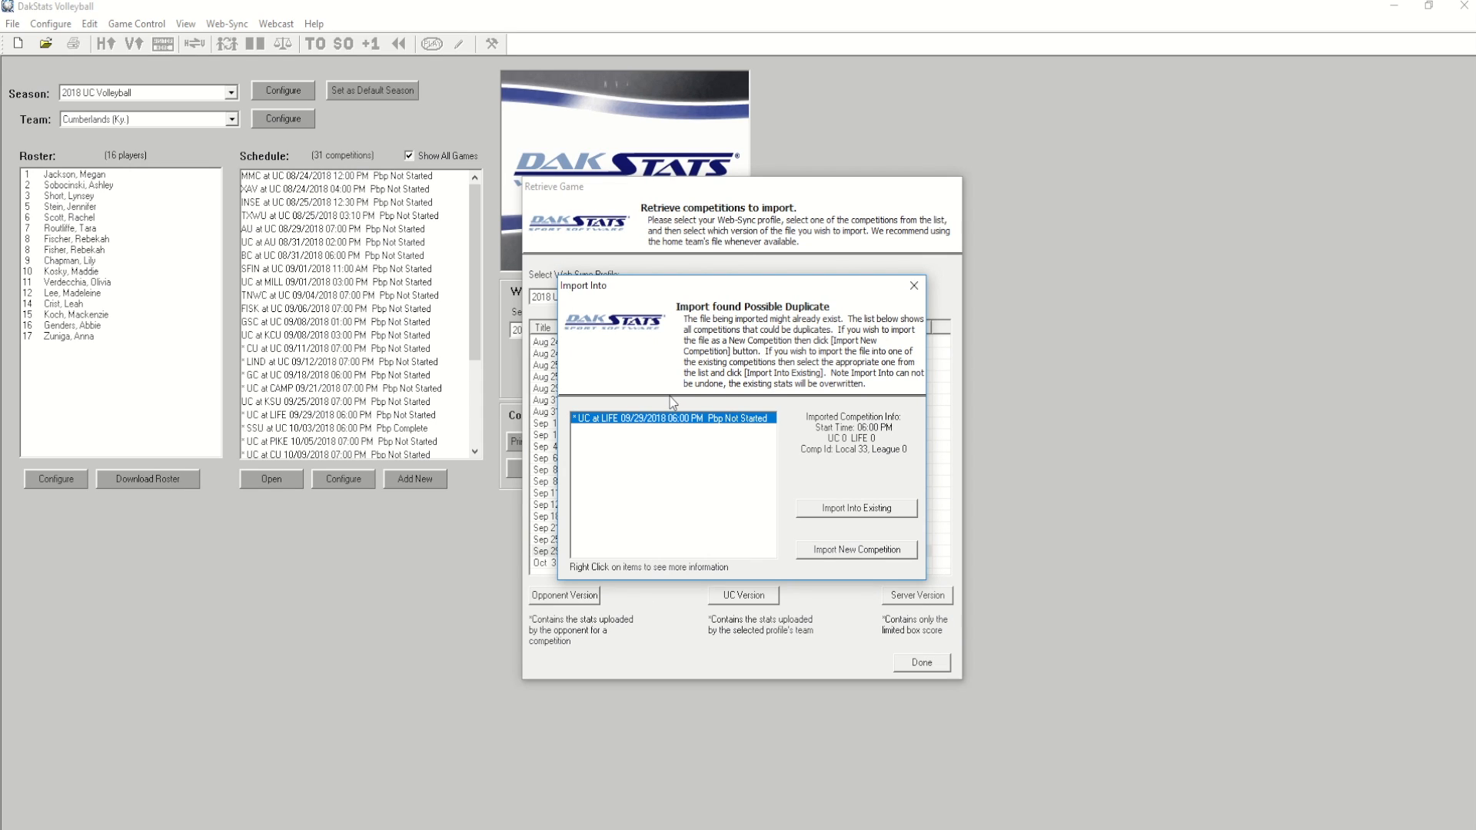
{"action": "left_click", "coordinate": [846, 509]}
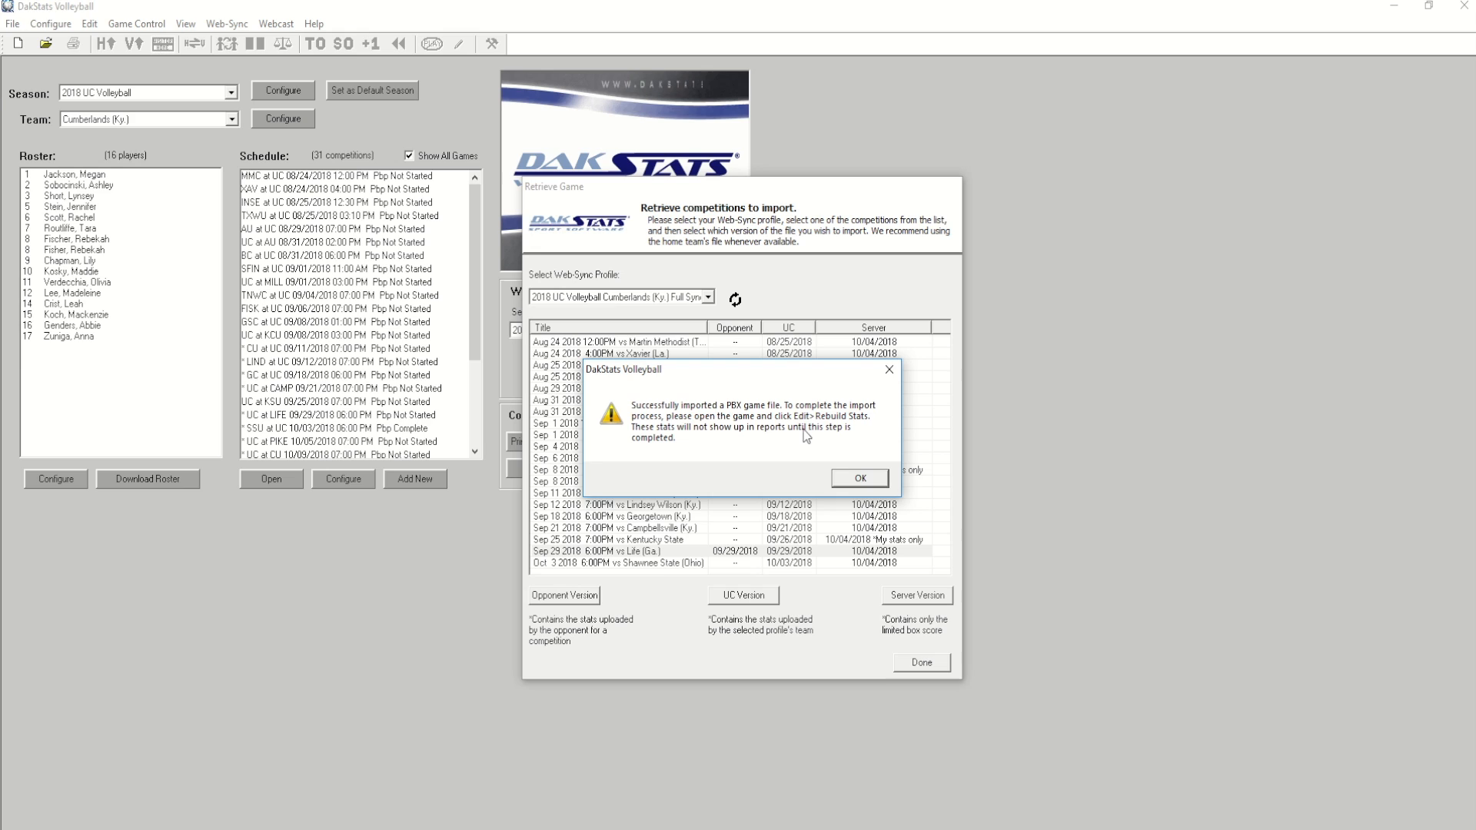
{"action": "left_click", "coordinate": [856, 478]}
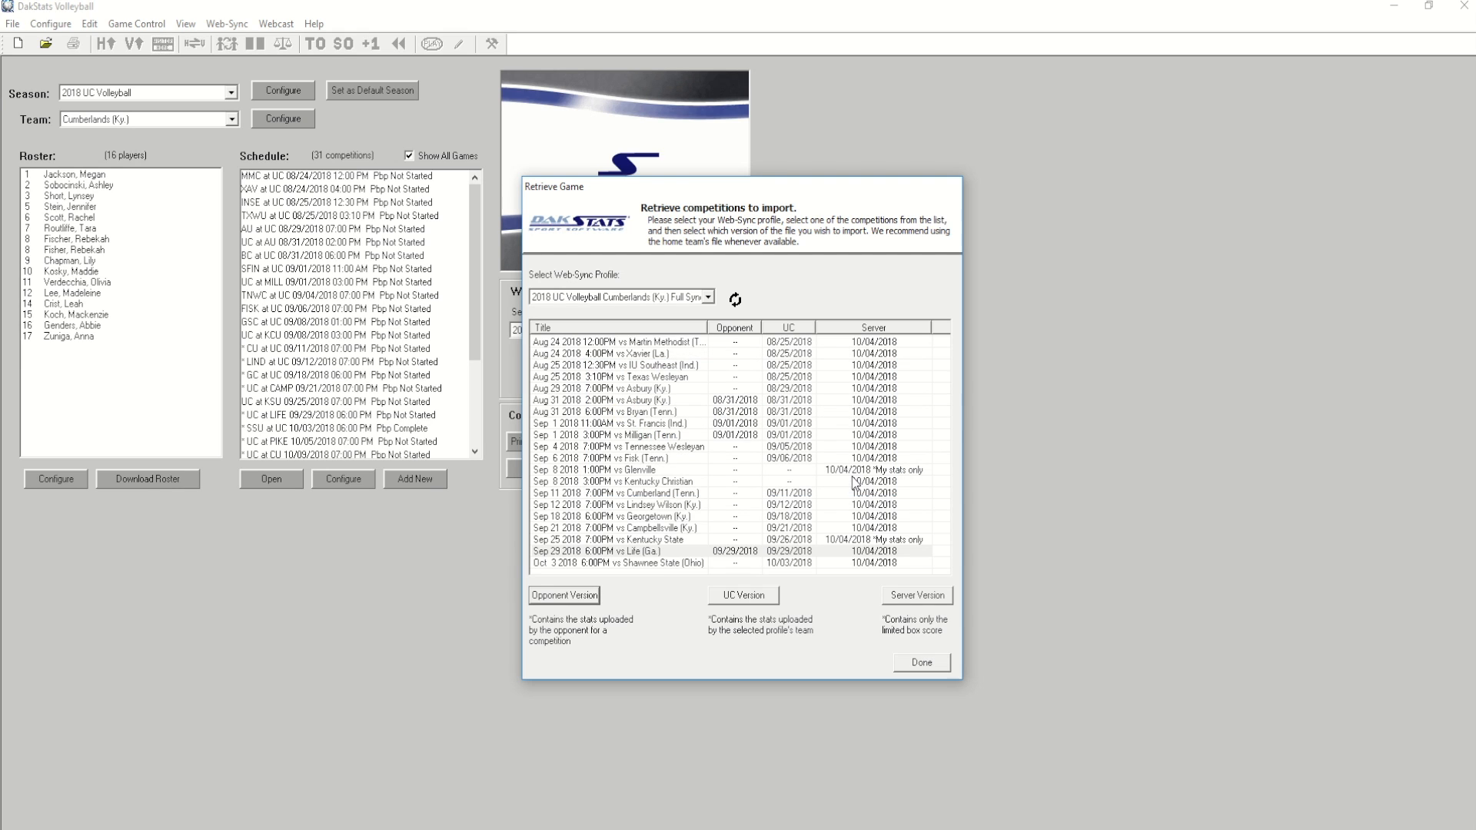
{"action": "left_click", "coordinate": [910, 666]}
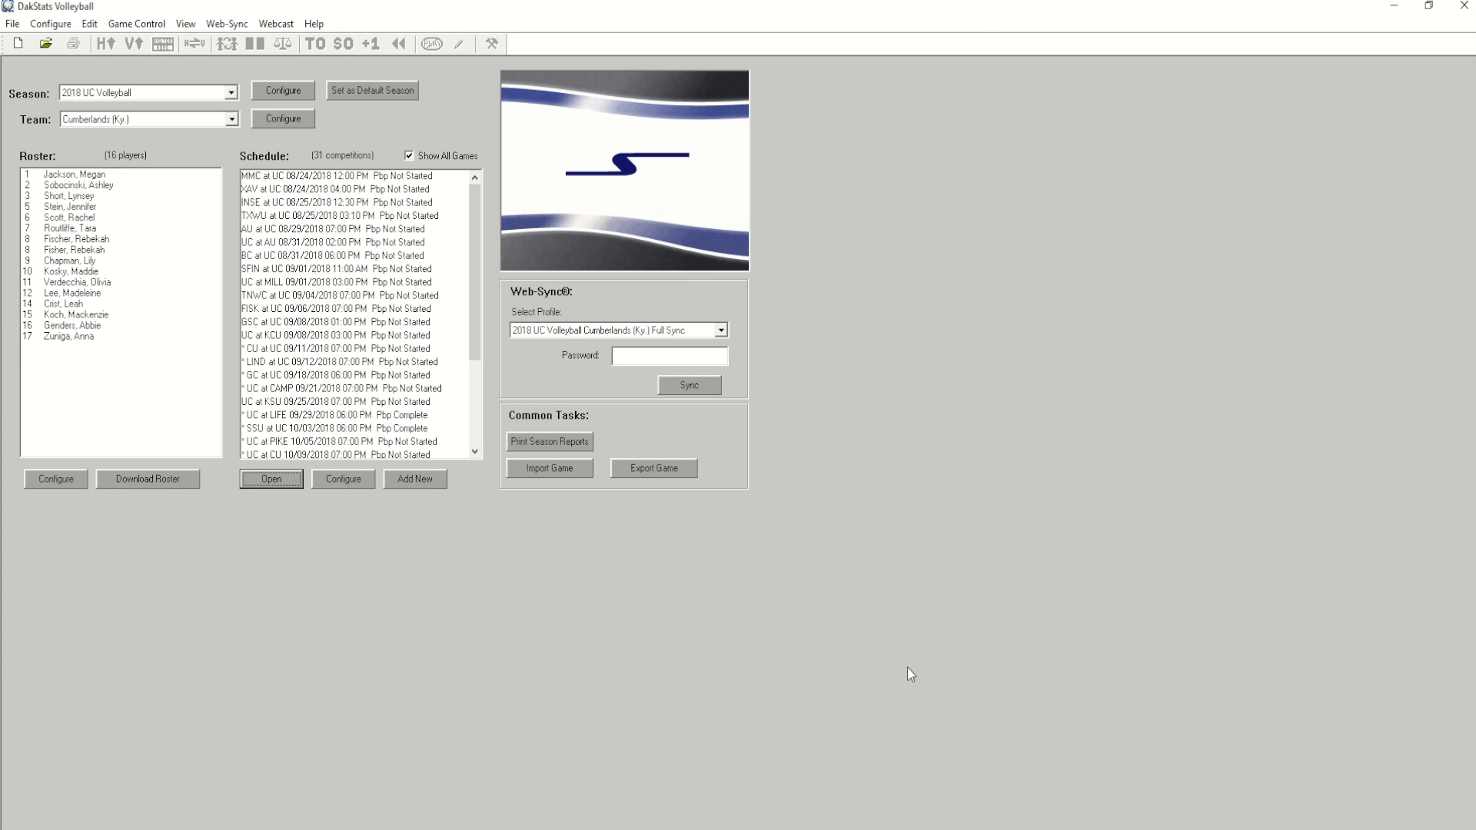
- Open the UC at LIFE 09/29/2018 competition without a webcast and rebuild all its stats, declining the win/loss record or duration update
{"action": "left_click", "coordinate": [275, 415]}
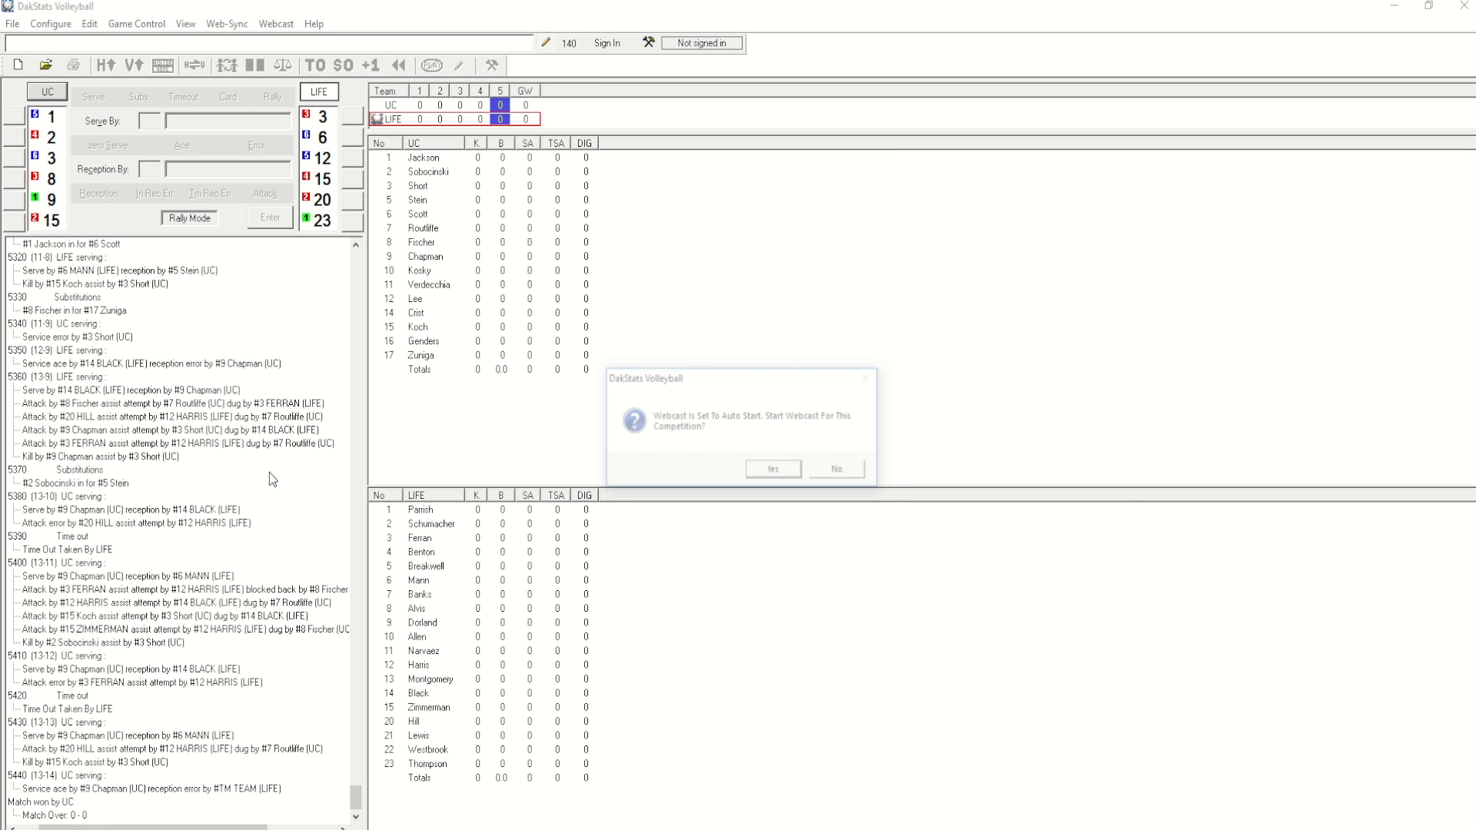
{"action": "left_click", "coordinate": [838, 472]}
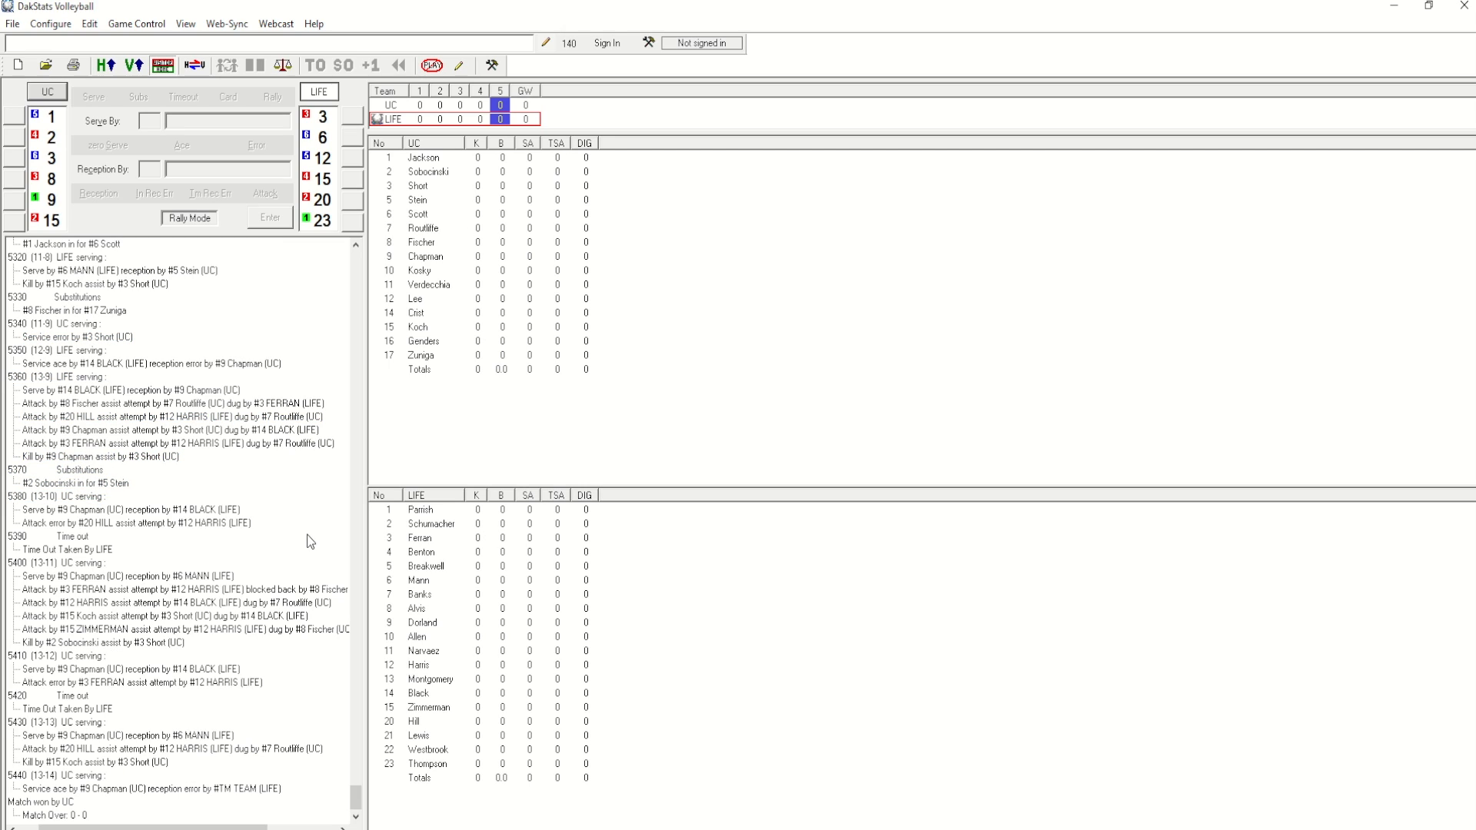
{"action": "left_click", "coordinate": [88, 26]}
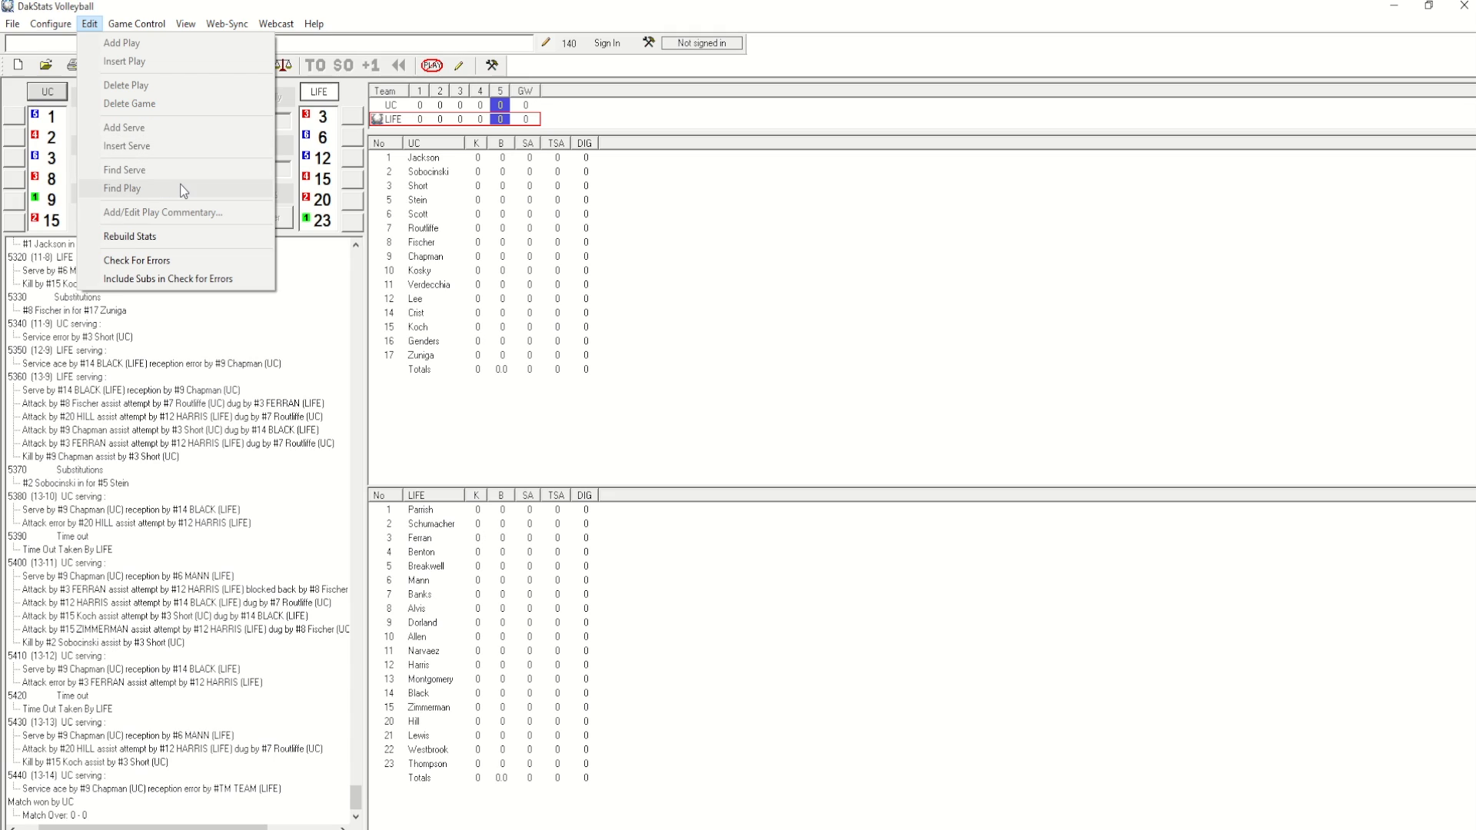
{"action": "left_click", "coordinate": [165, 230]}
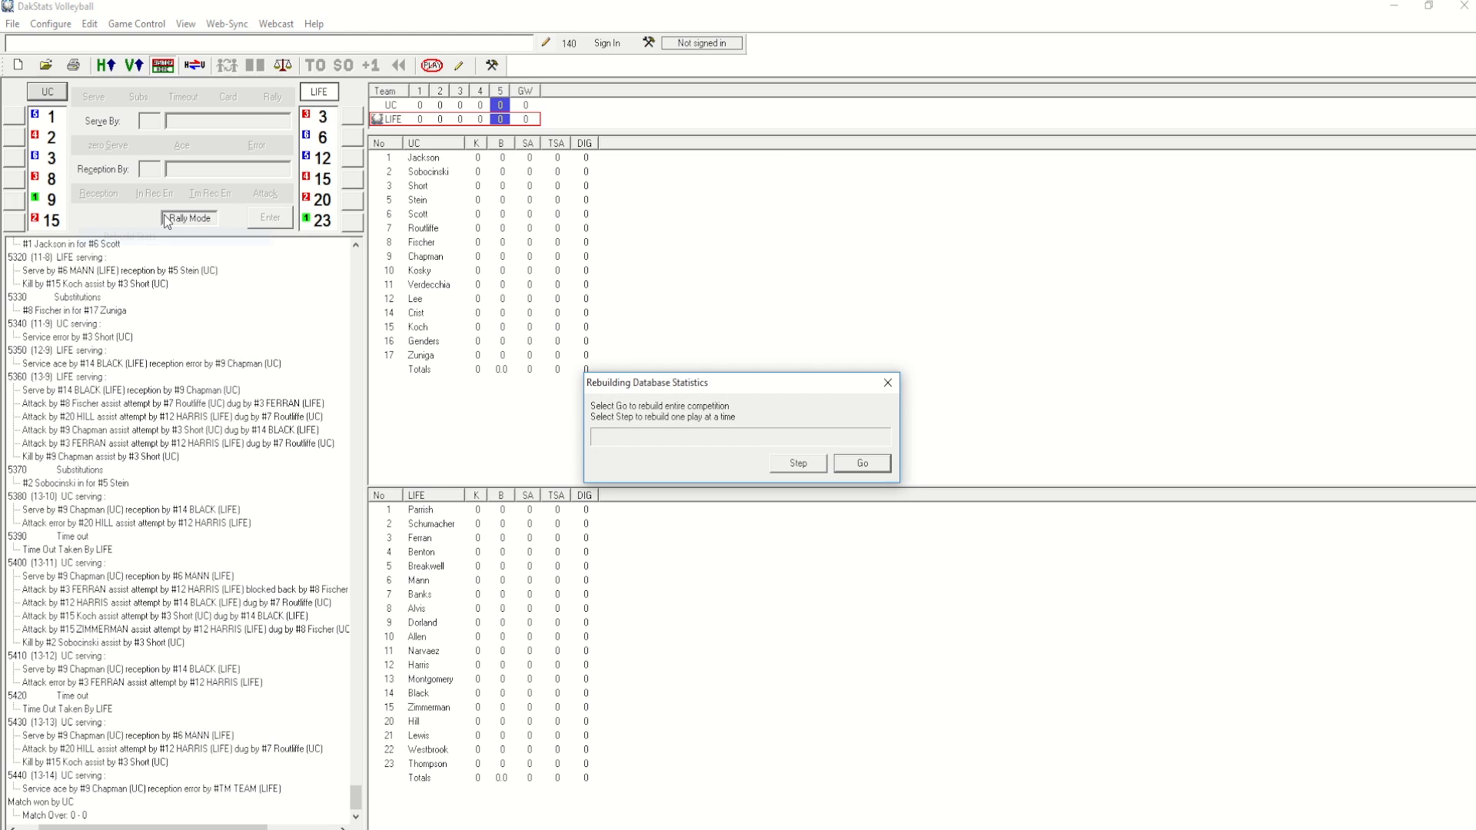
{"action": "left_click", "coordinate": [851, 462]}
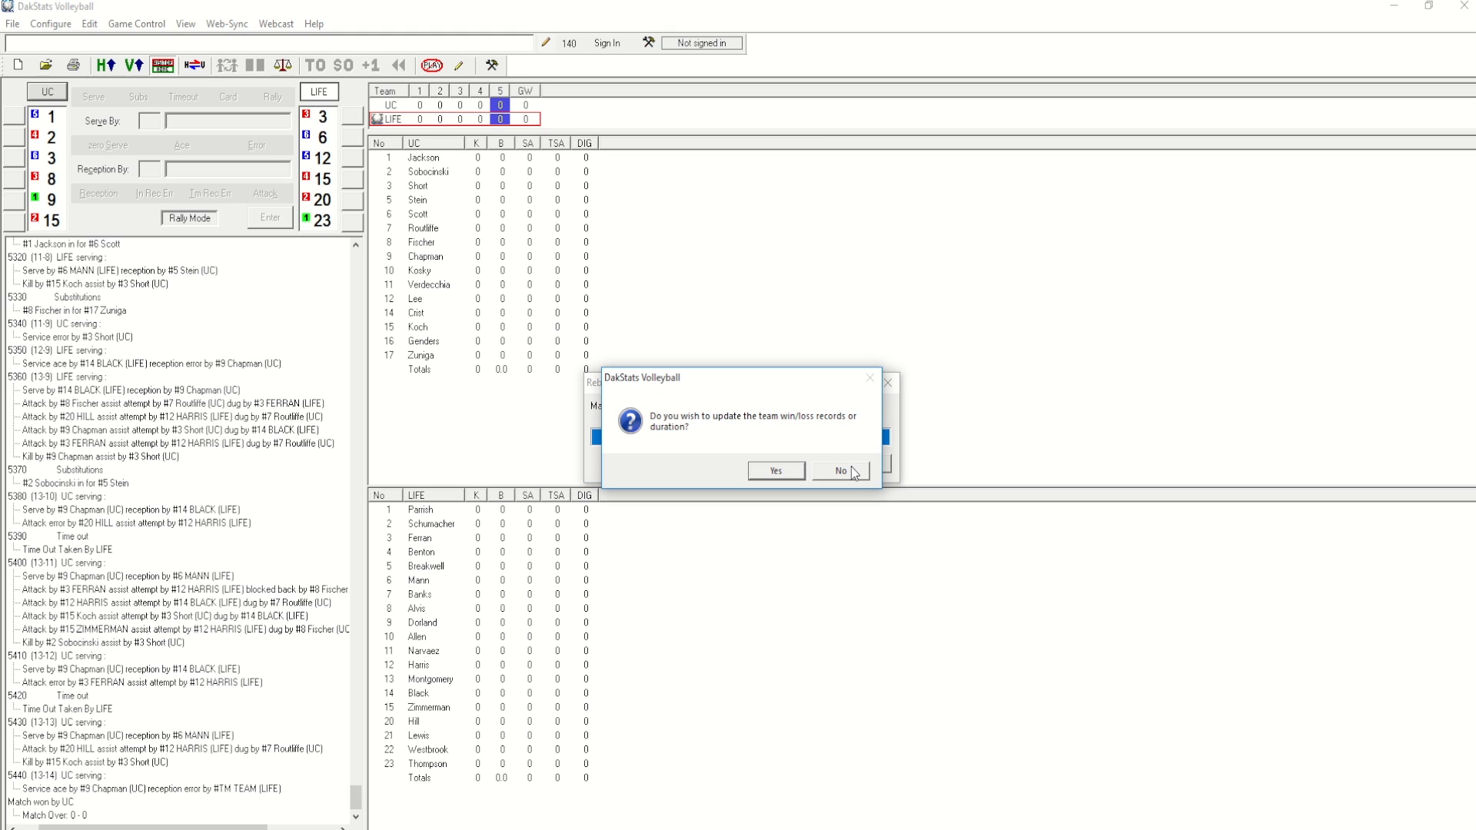
{"action": "left_click", "coordinate": [852, 470]}
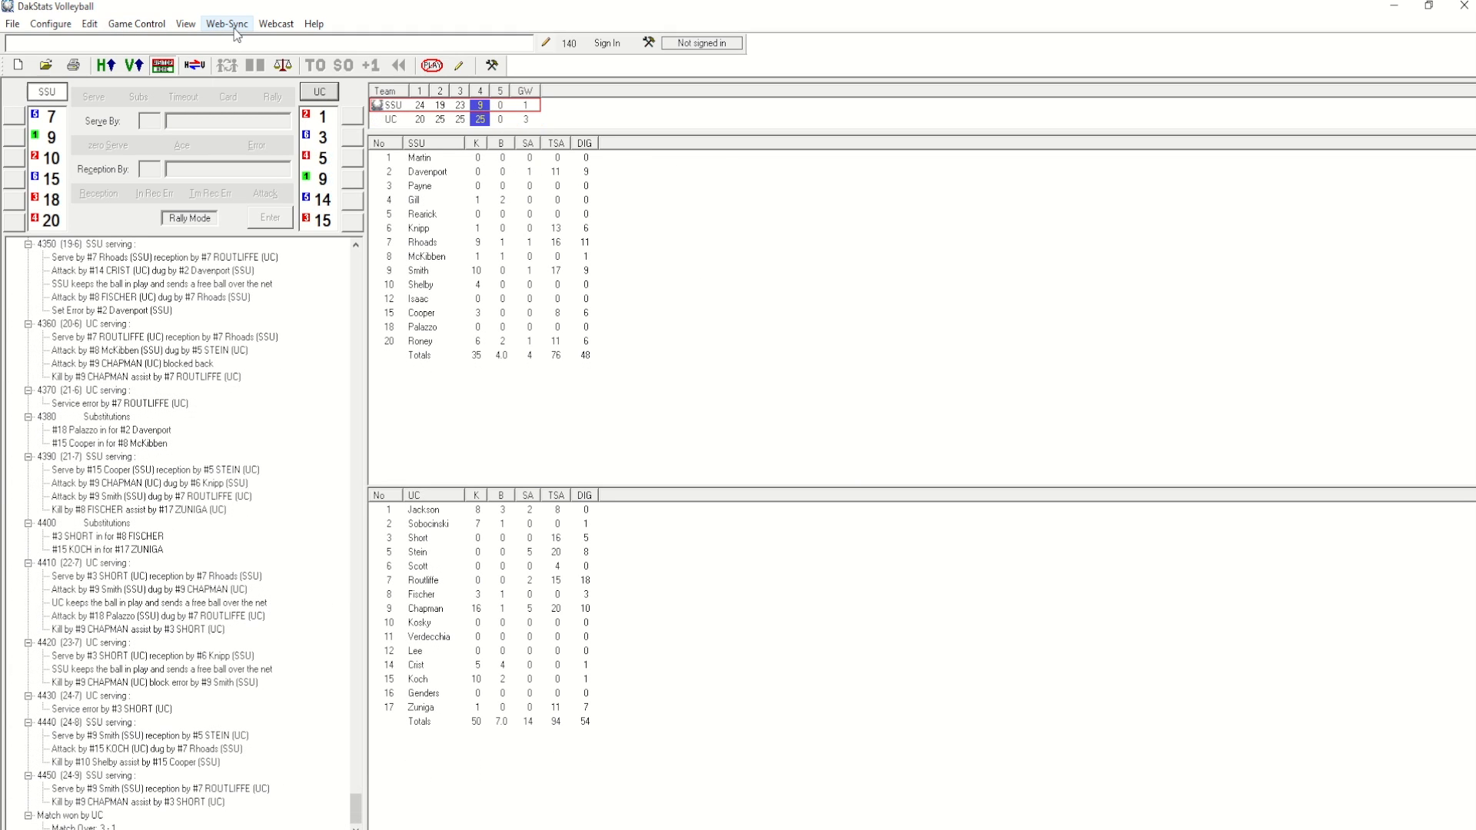
- Run a single-game Web-Sync for the open SSU at UC match, entering the Web-Sync password
{"action": "left_click", "coordinate": [227, 24]}
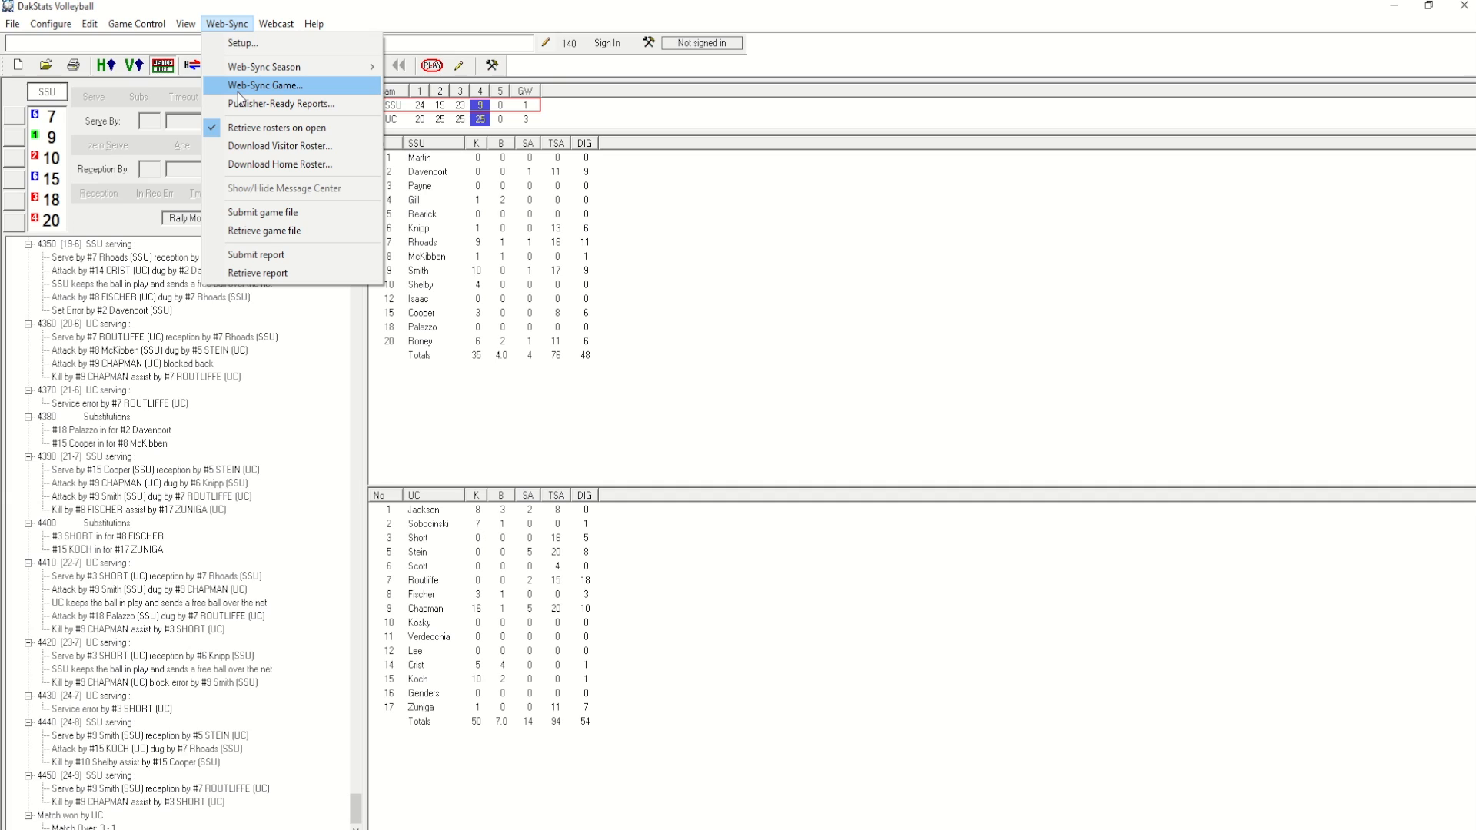
{"action": "left_click", "coordinate": [237, 86]}
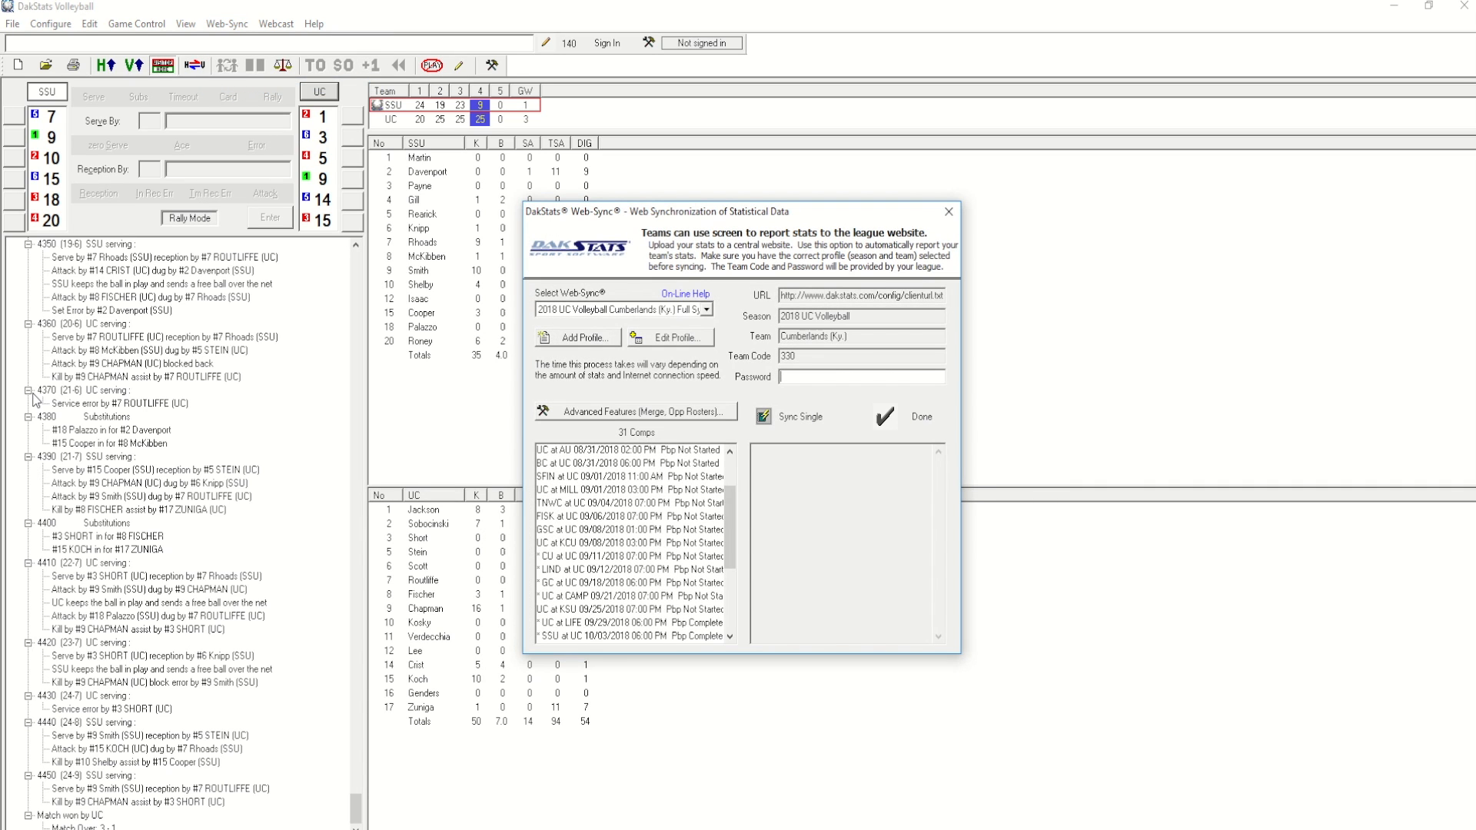
{"action": "type", "text": "**"}
{"action": "left_click", "coordinate": [792, 432]}
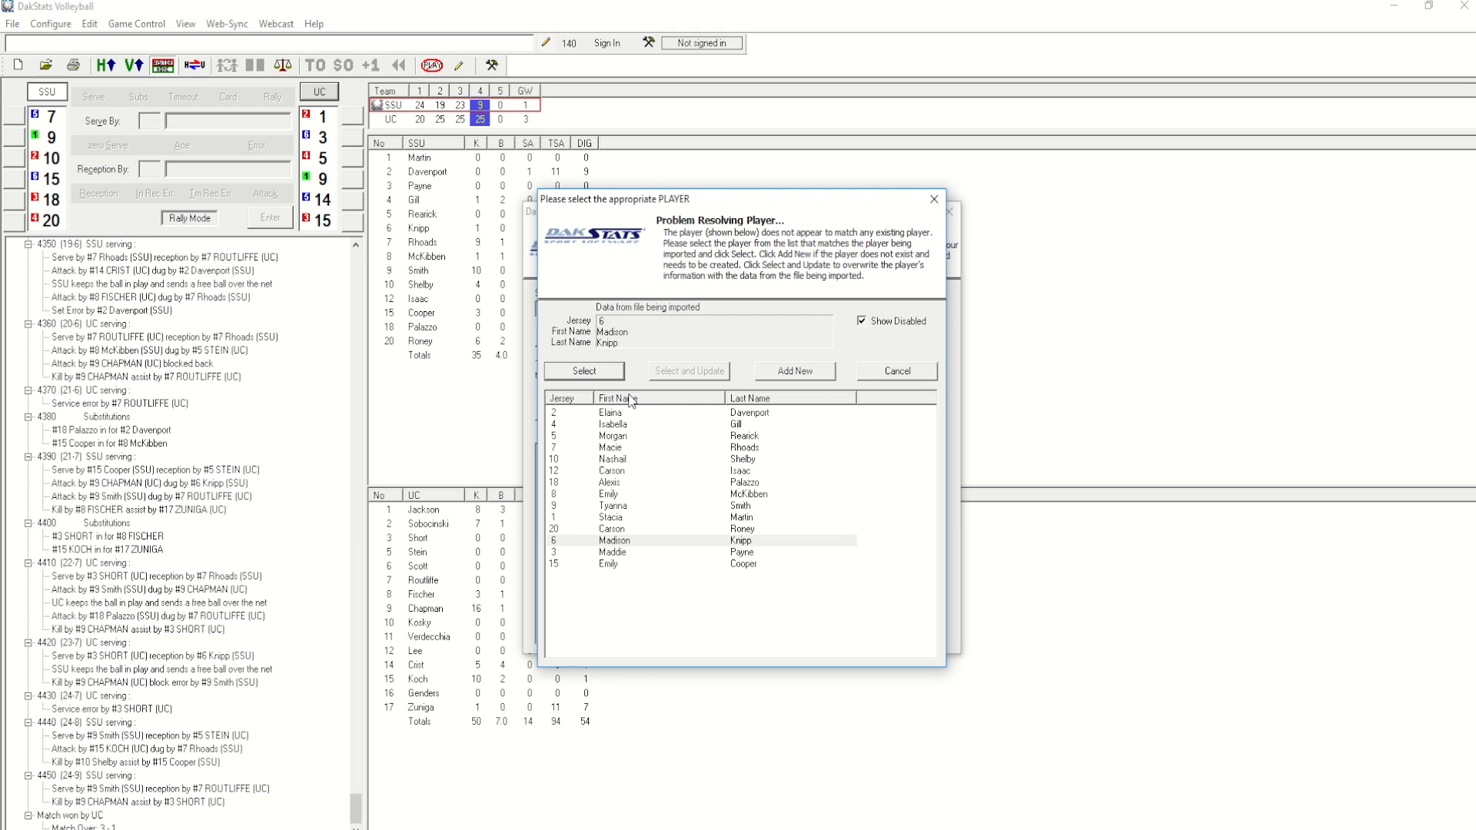
- Resolve each unmatched SSU player by accepting the suggested existing player with the same jersey and name
{"action": "left_click", "coordinate": [613, 375]}
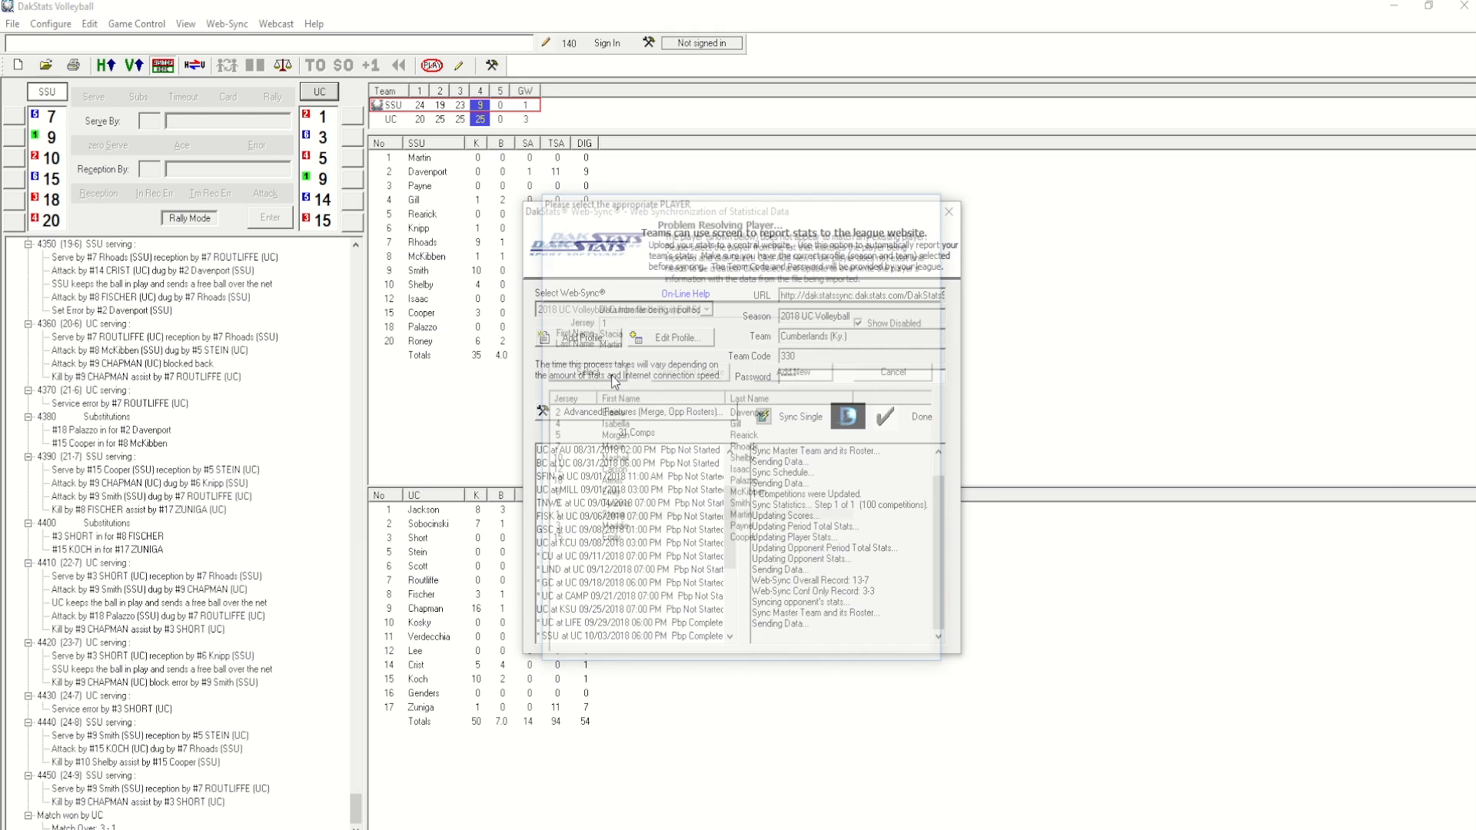
{"action": "left_click", "coordinate": [614, 372]}
{"action": "left_click", "coordinate": [613, 376]}
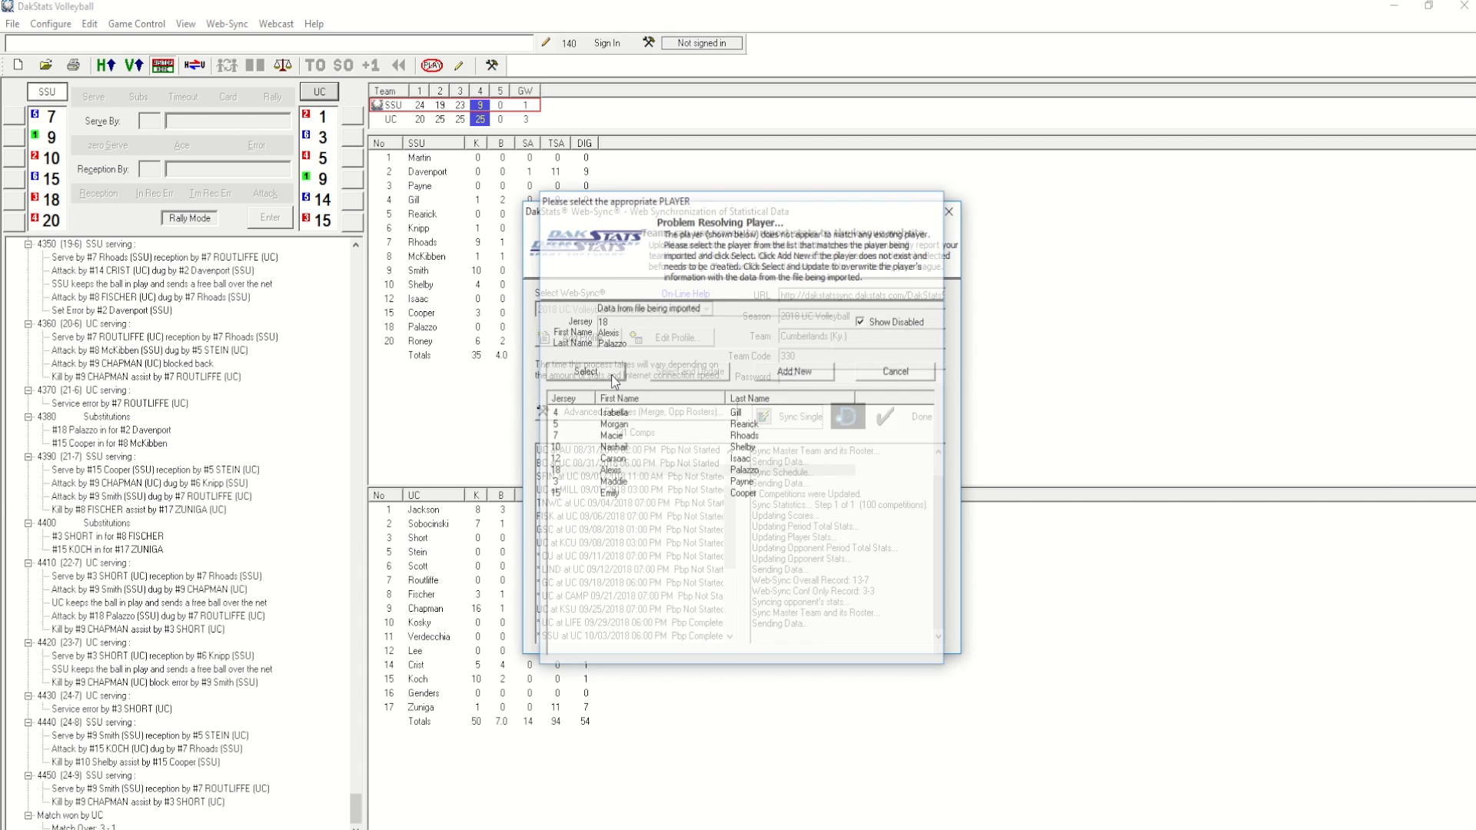
{"action": "left_click", "coordinate": [613, 376]}
{"action": "left_click", "coordinate": [613, 376]}
{"action": "left_click", "coordinate": [613, 376]}
{"action": "left_click", "coordinate": [613, 376]}
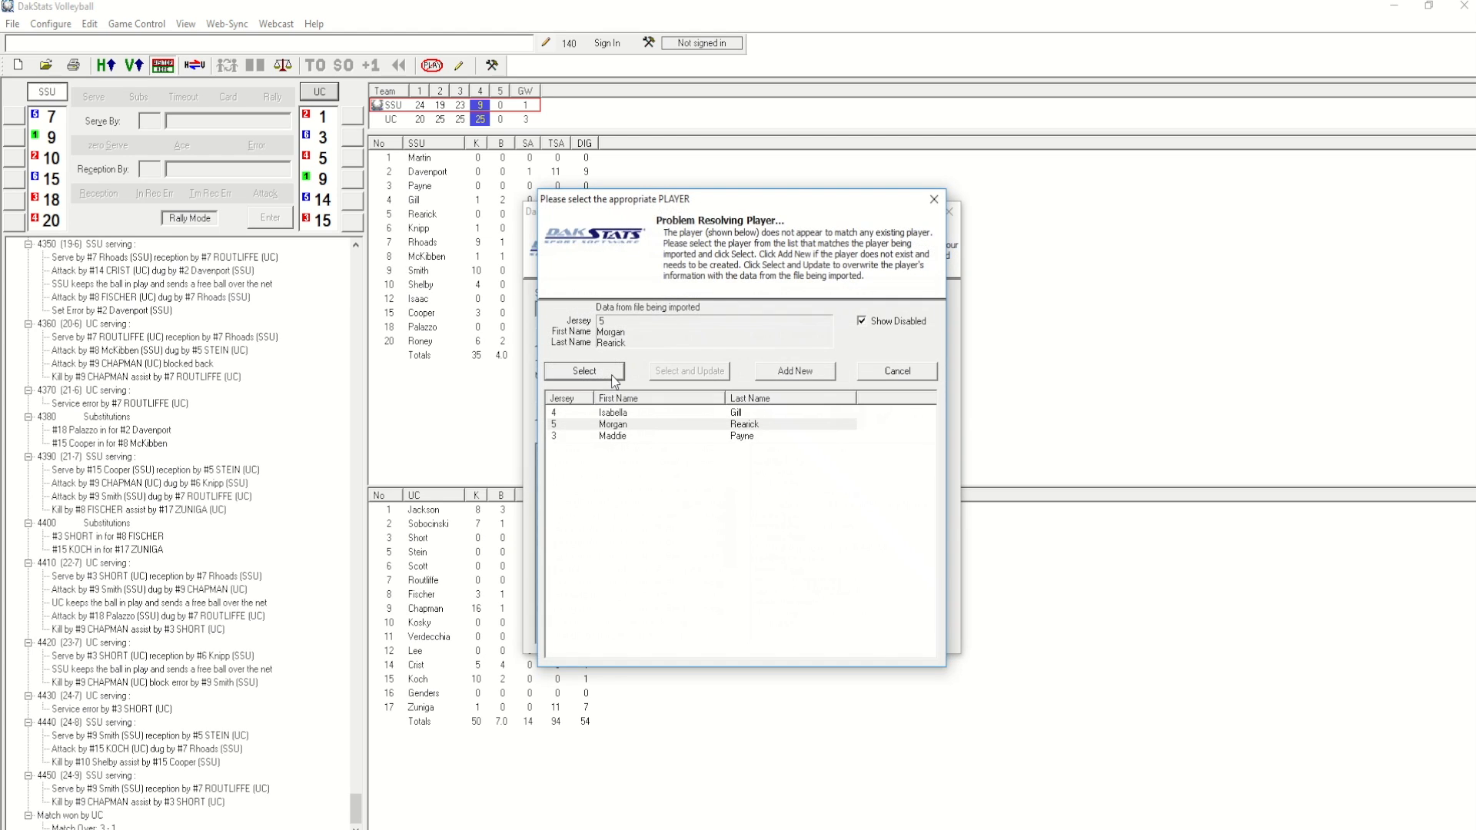
{"action": "left_click", "coordinate": [613, 376]}
{"action": "left_click", "coordinate": [613, 376]}
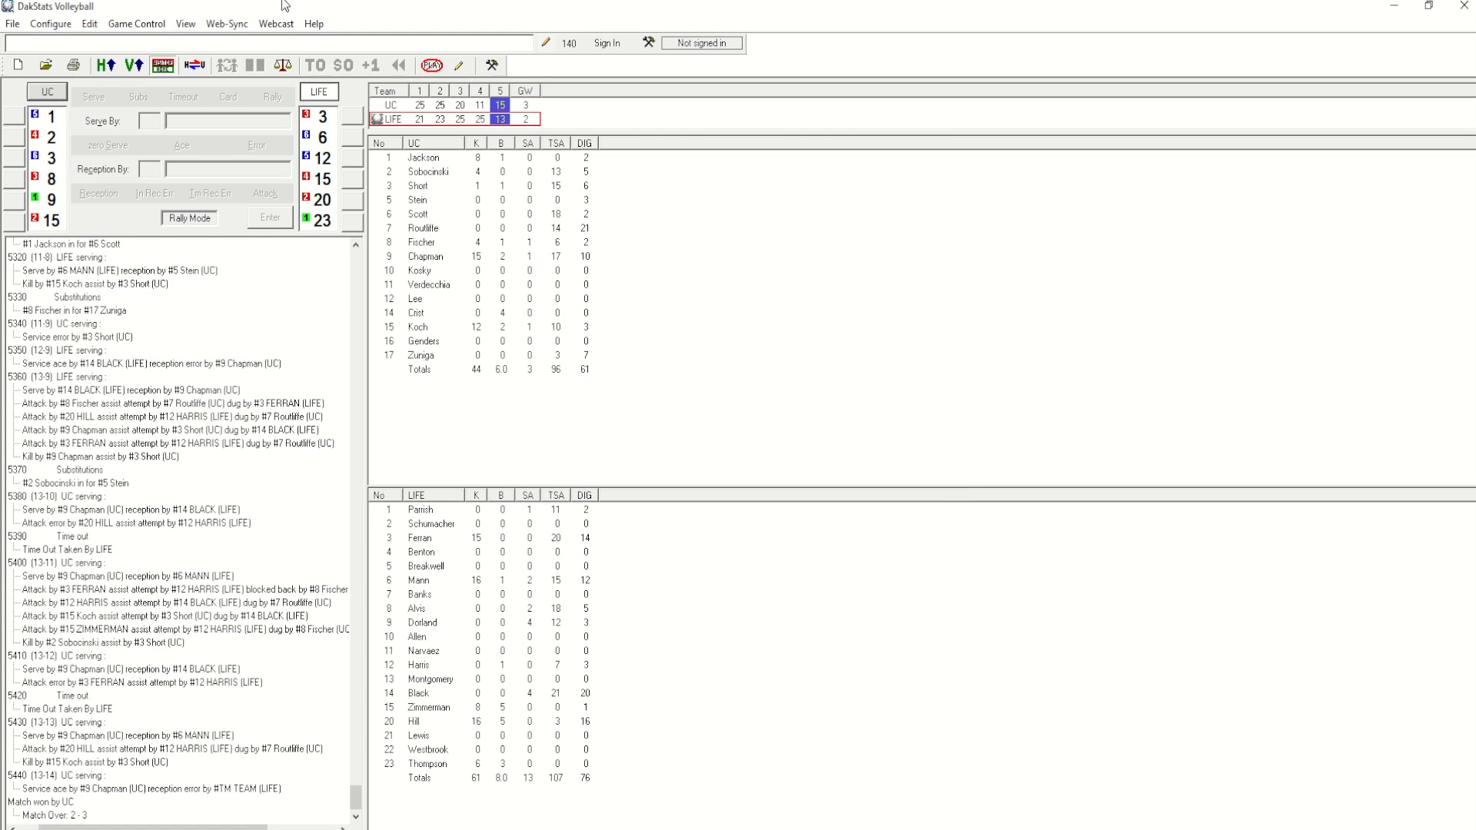
- Submit the UC at LIFE game file through Web-Sync and dismiss the upload message
{"action": "left_click", "coordinate": [228, 23]}
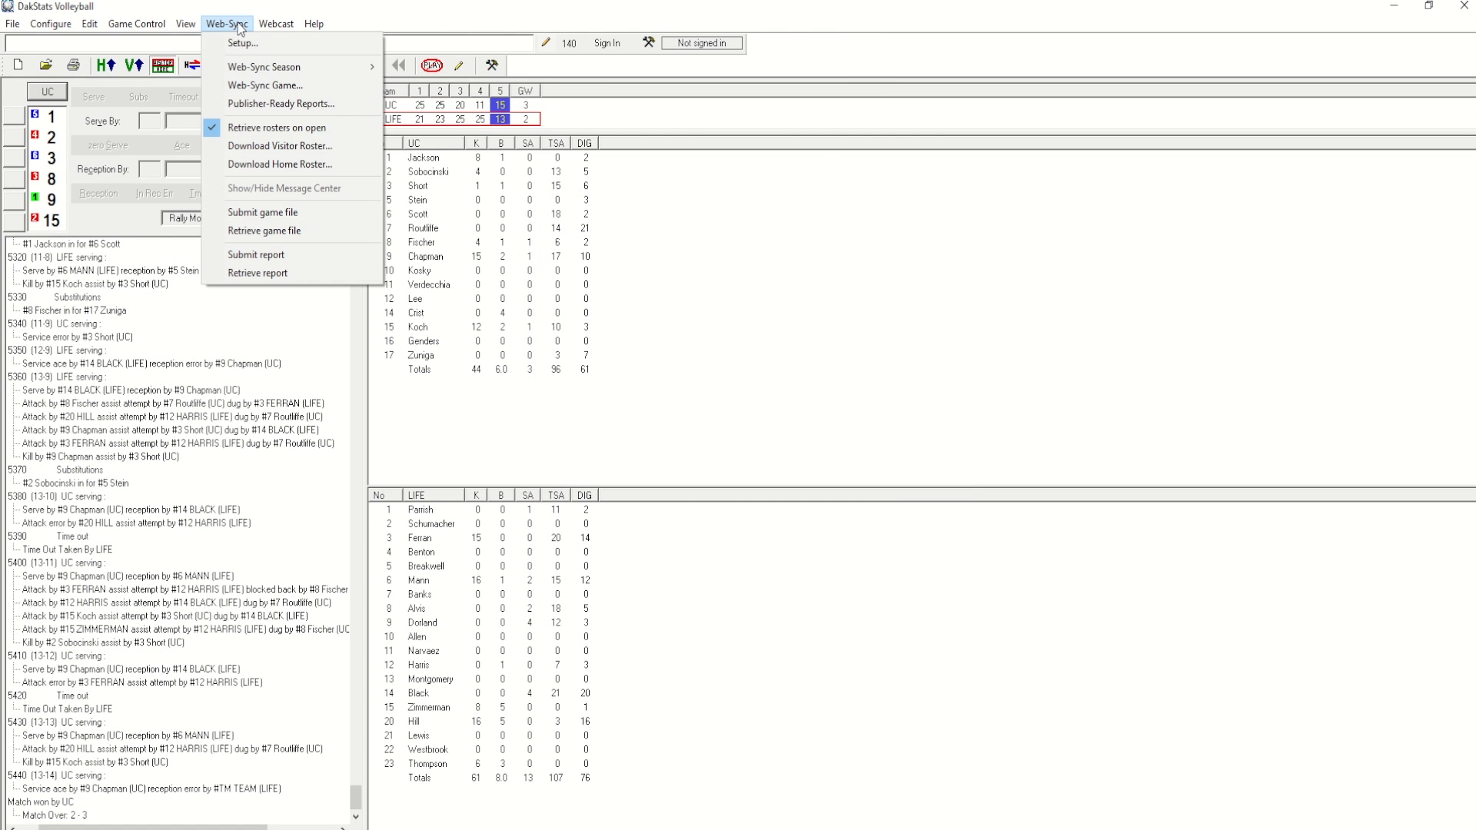
{"action": "left_click", "coordinate": [249, 216]}
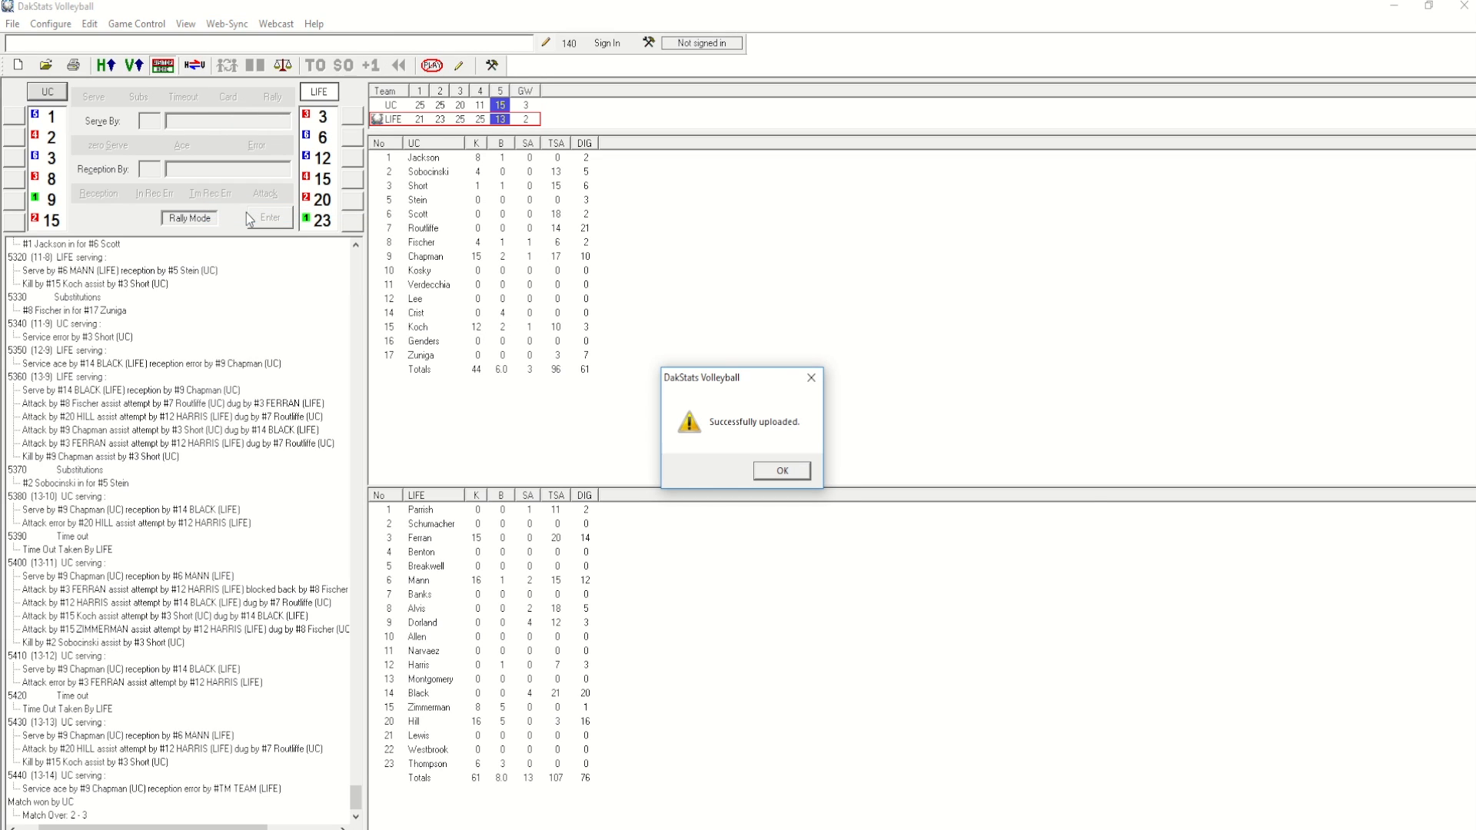
{"action": "left_click", "coordinate": [781, 472]}
{"action": "mouse_move", "coordinate": [647, 1]}
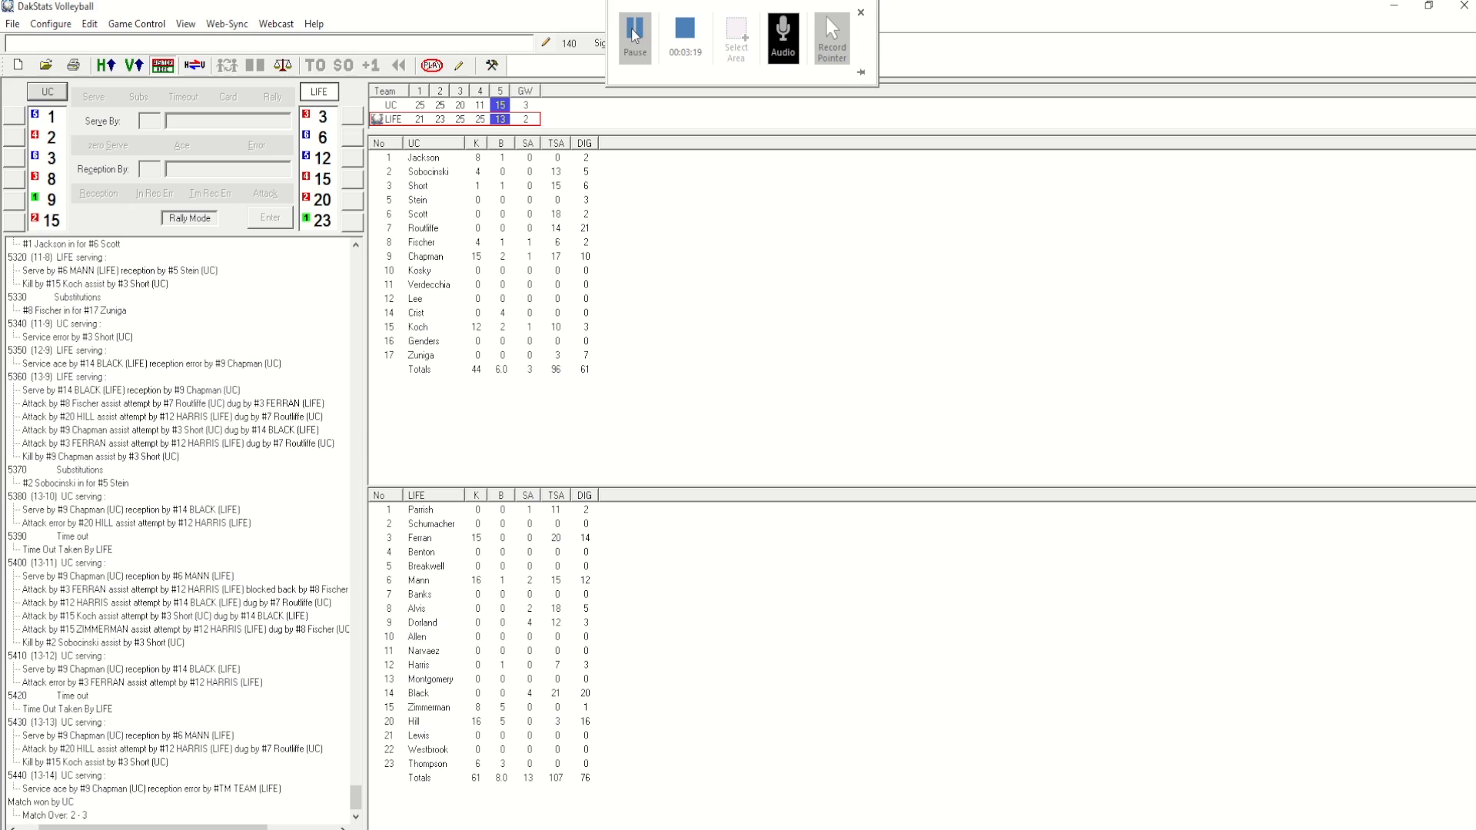
{"action": "left_click", "coordinate": [636, 40]}
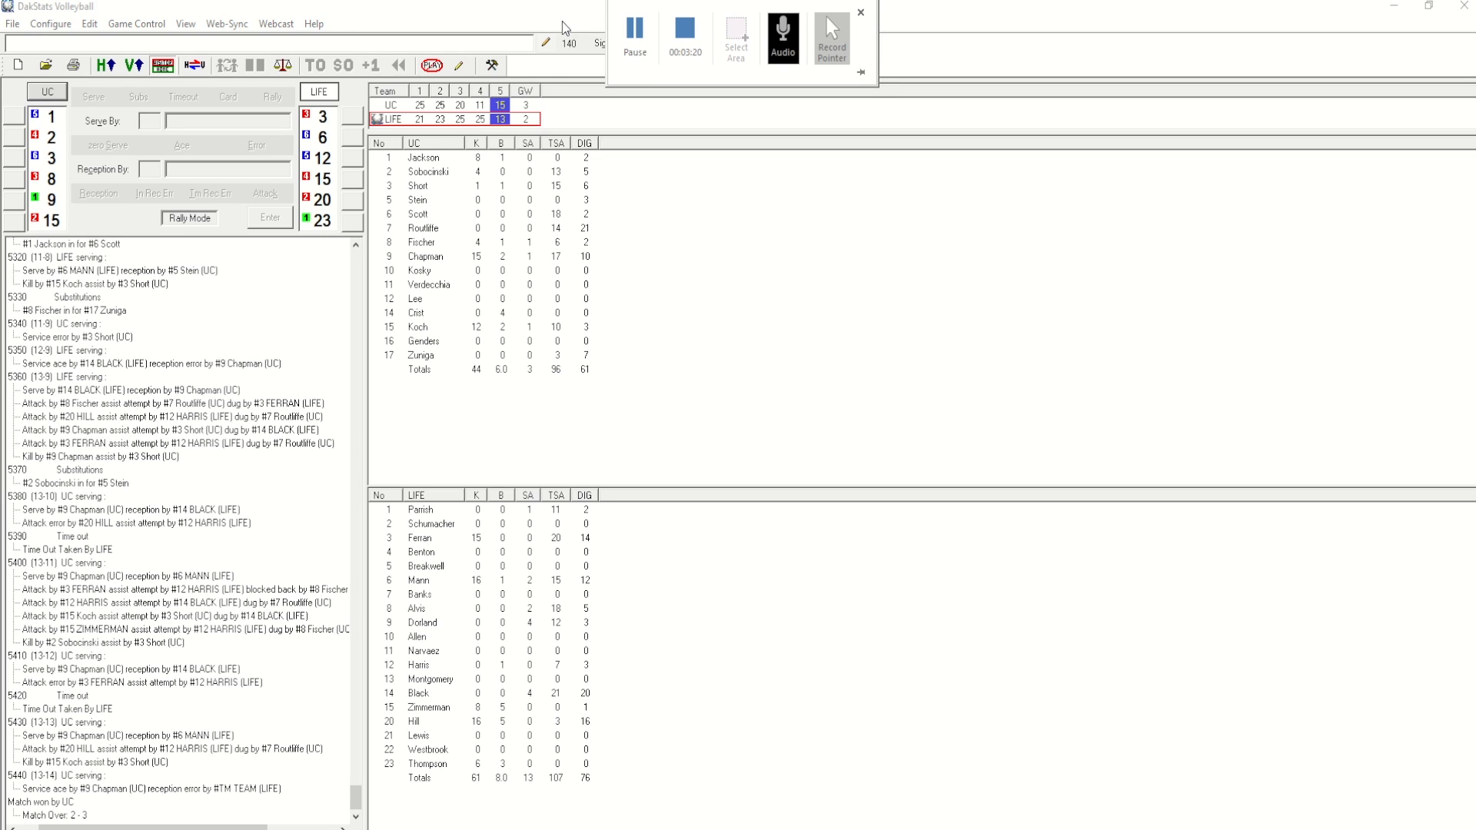